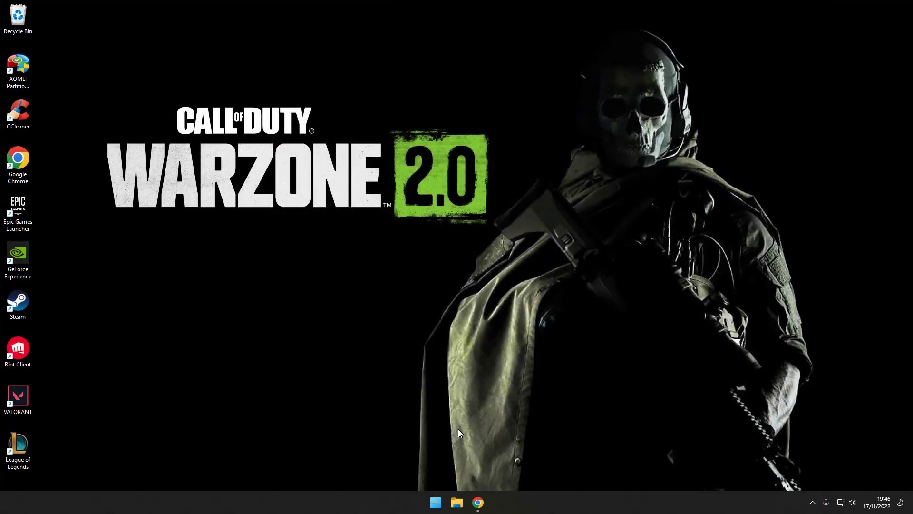
- Switch to Chrome and download the free Warzone 2.0 installer for Battle.net from the Call of Duty website
click(478, 504)
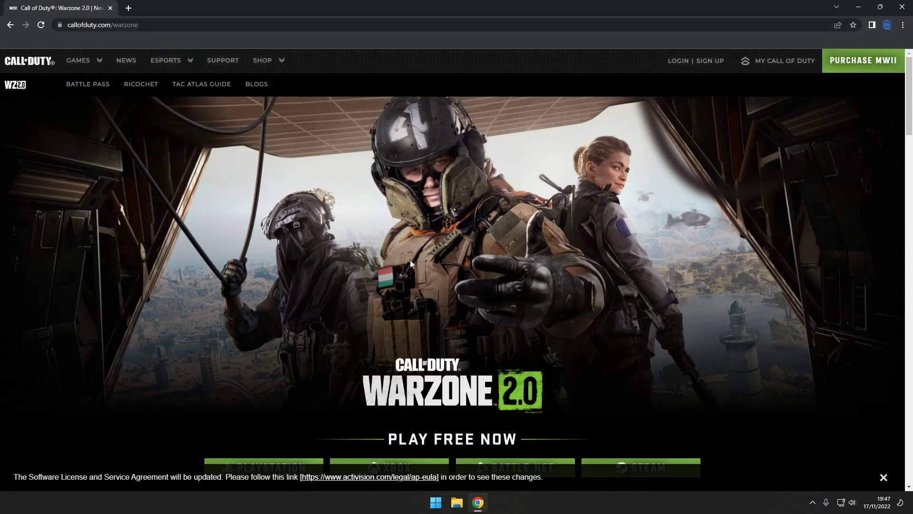
scroll(612, 283, down, 2)
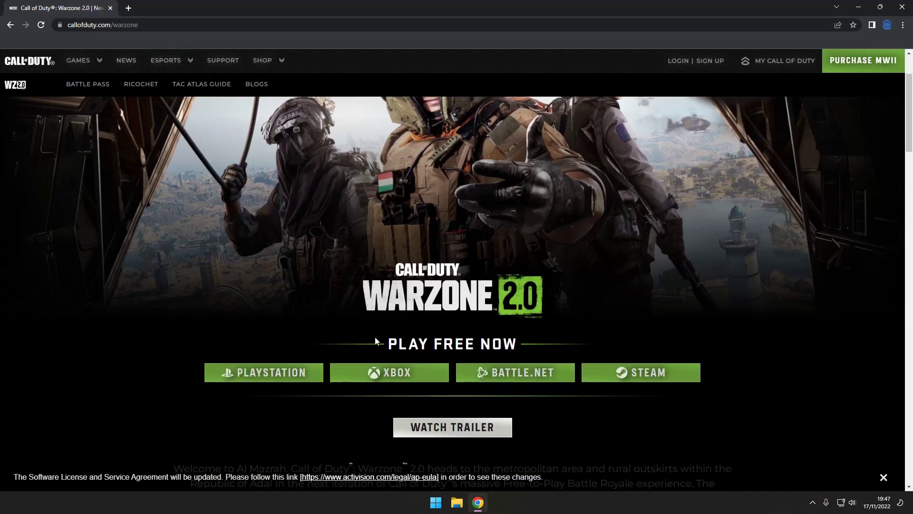
click(526, 379)
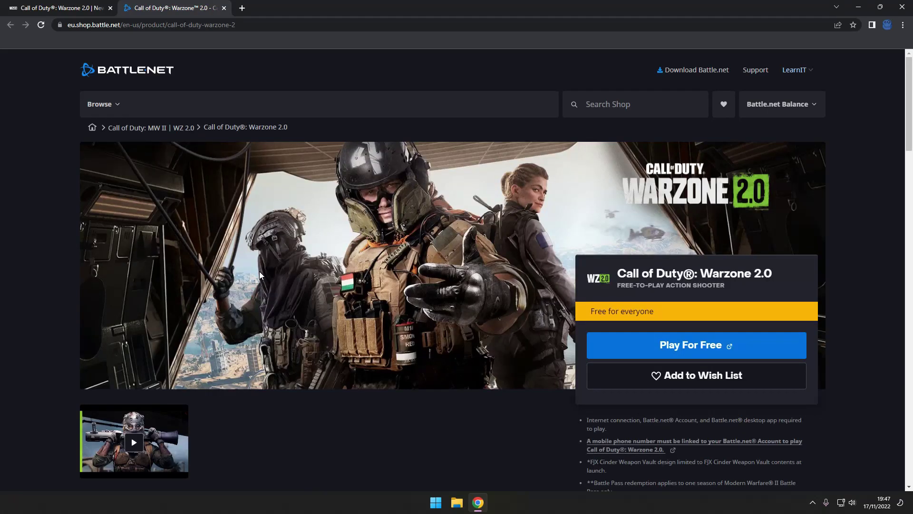
click(719, 354)
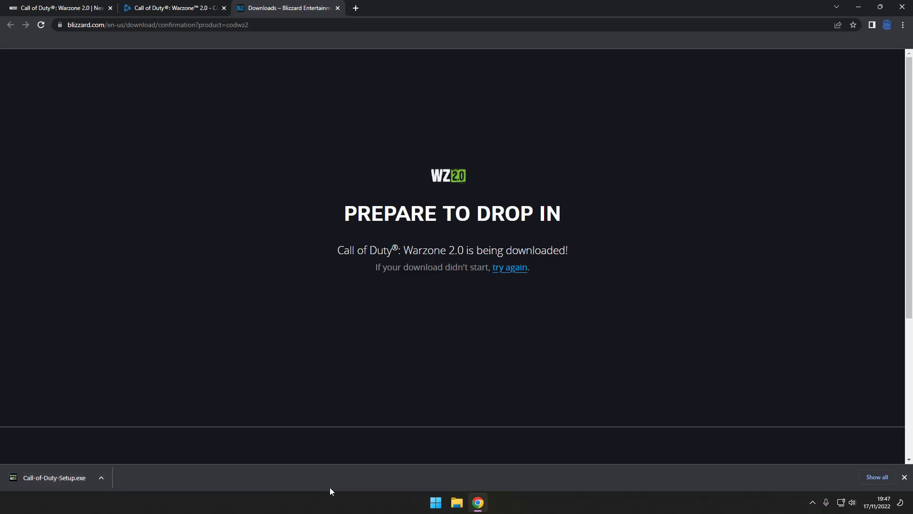
- Run Call-of-Duty-Setup from the Downloads folder and install Battle.net in the default location
click(457, 502)
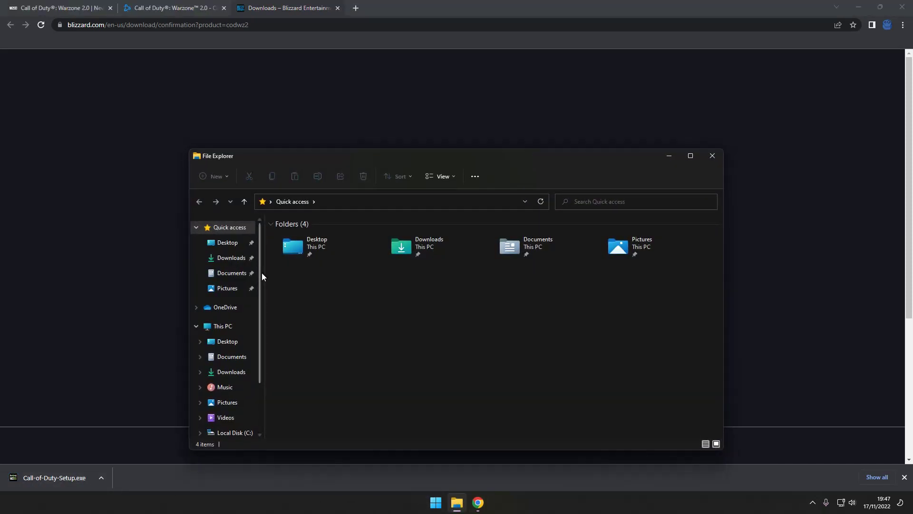
click(231, 258)
click(300, 252)
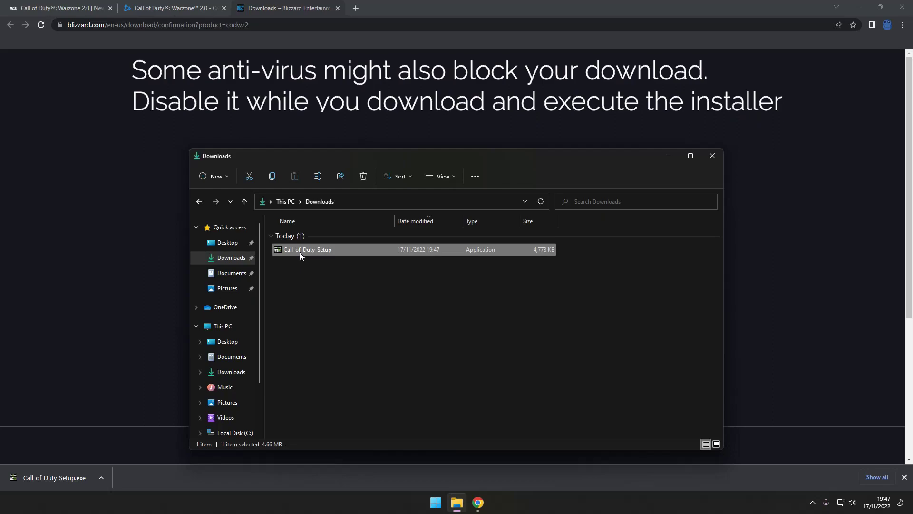
right_click(299, 252)
click(353, 300)
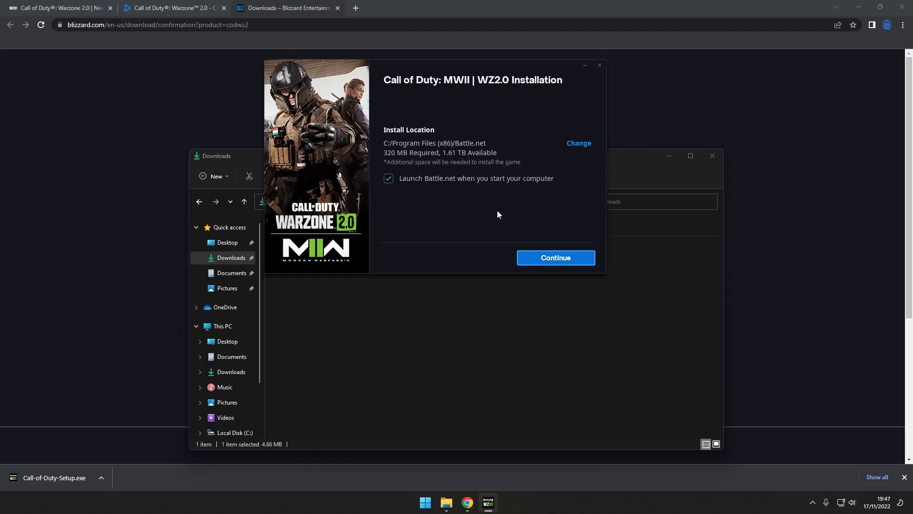
click(551, 259)
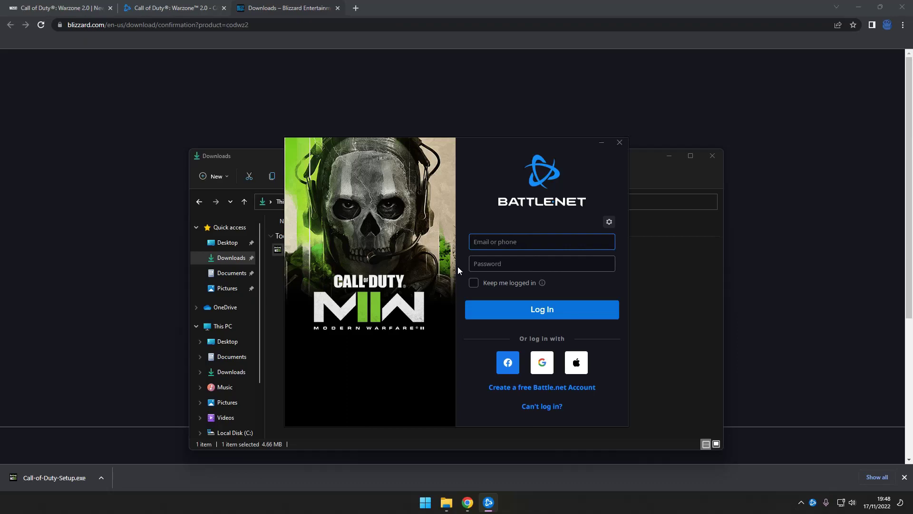
- Log in to Battle.net and dismiss the What's New notes and the welcome tour
click(495, 304)
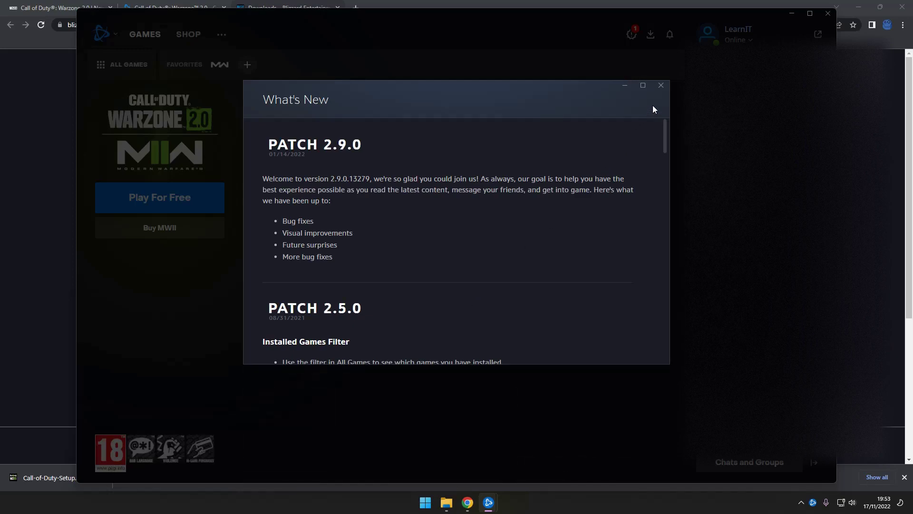
click(660, 85)
click(590, 289)
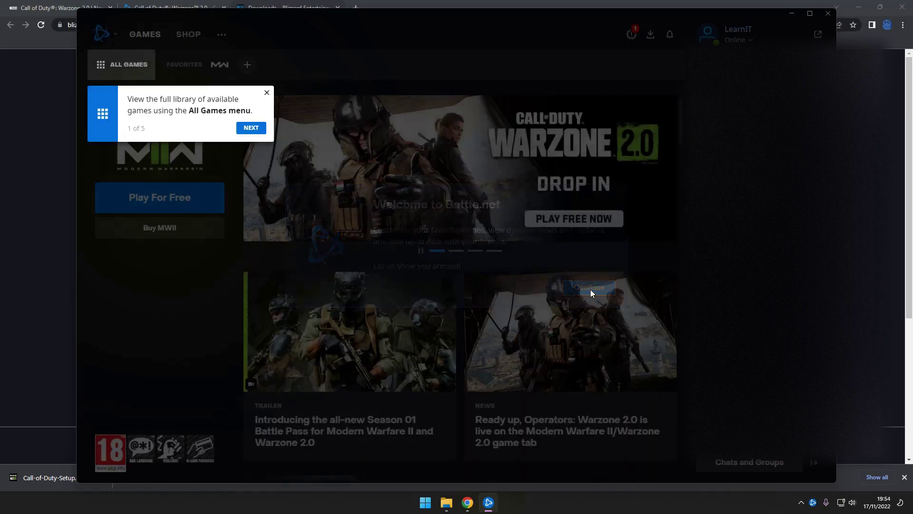
click(267, 92)
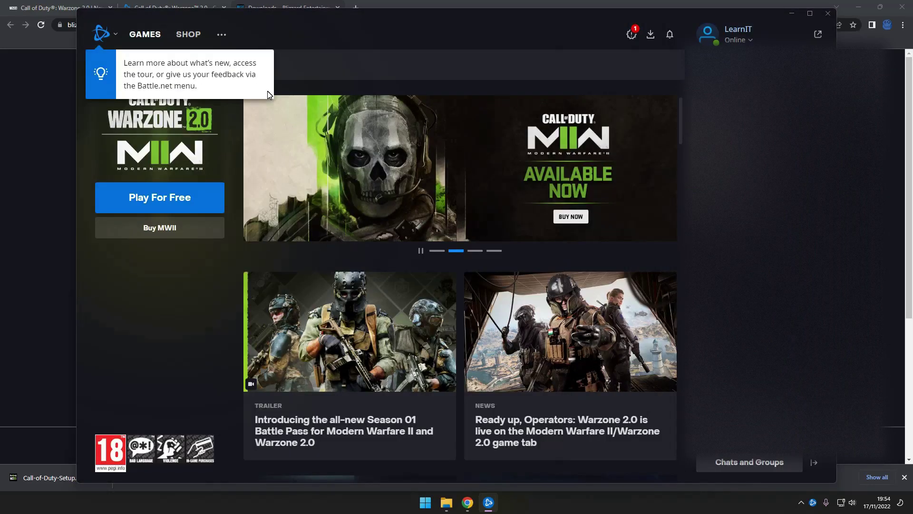
- Choose to play Warzone 2.0 for free and submit a date of birth for the age verification
click(158, 204)
click(376, 276)
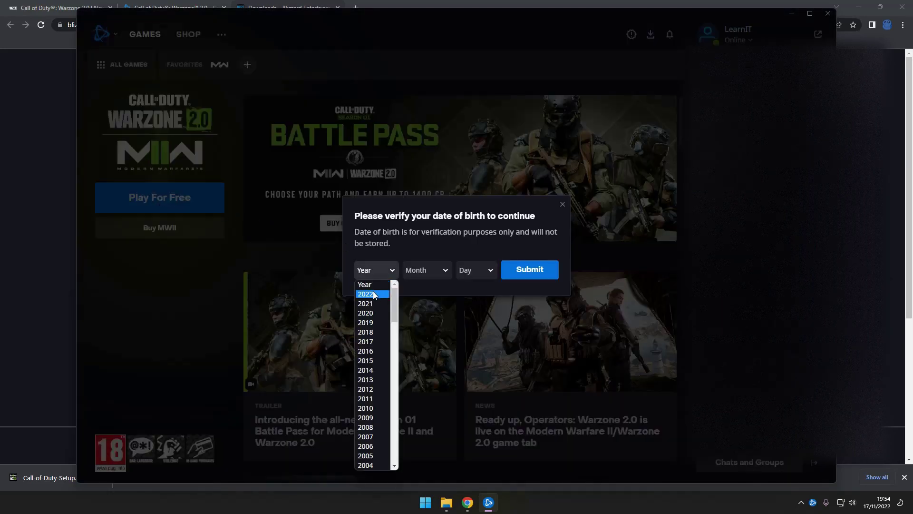
click(366, 461)
click(426, 270)
click(418, 293)
click(476, 269)
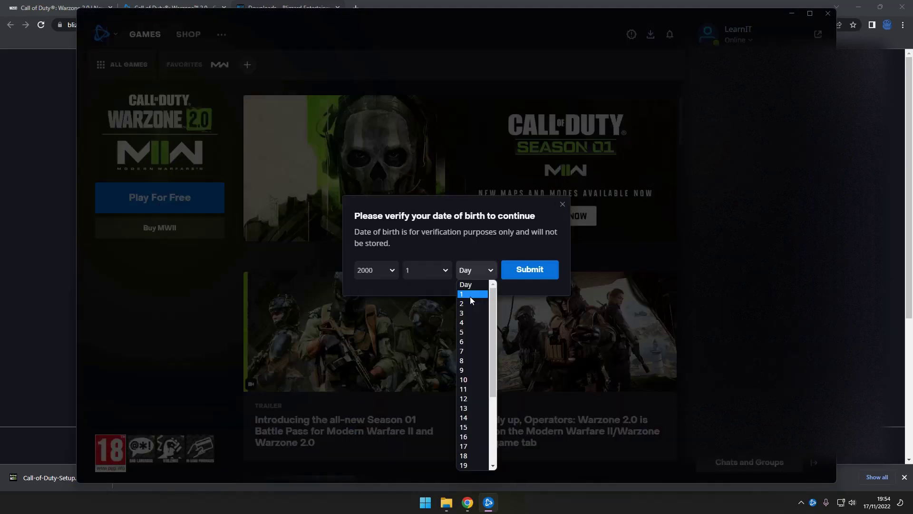
click(470, 294)
click(532, 273)
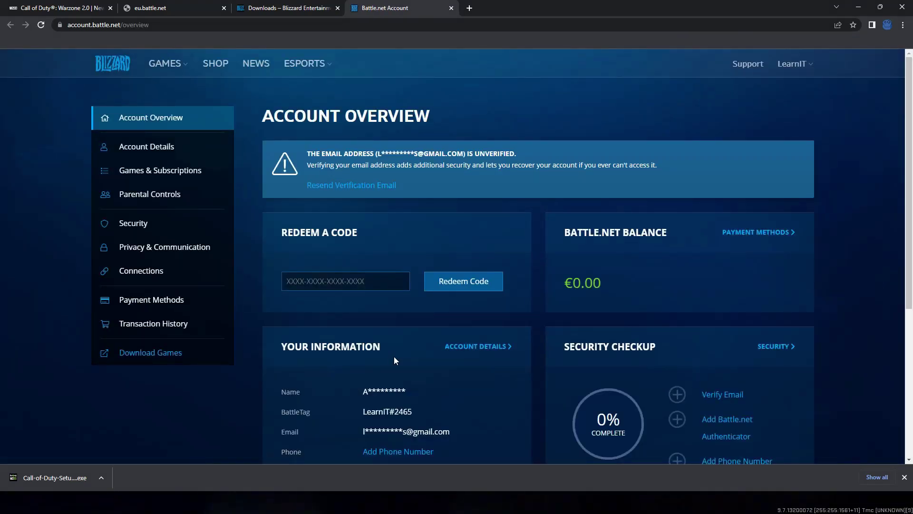
- Examine the Add Phone Number page and the phone number section of the Battle.net account details in the browser
scroll(393, 358, down, 2)
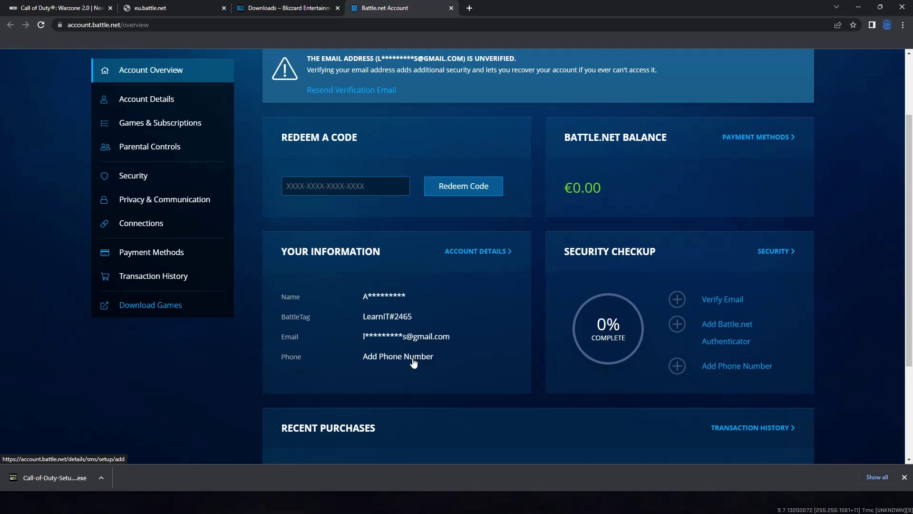
click(414, 361)
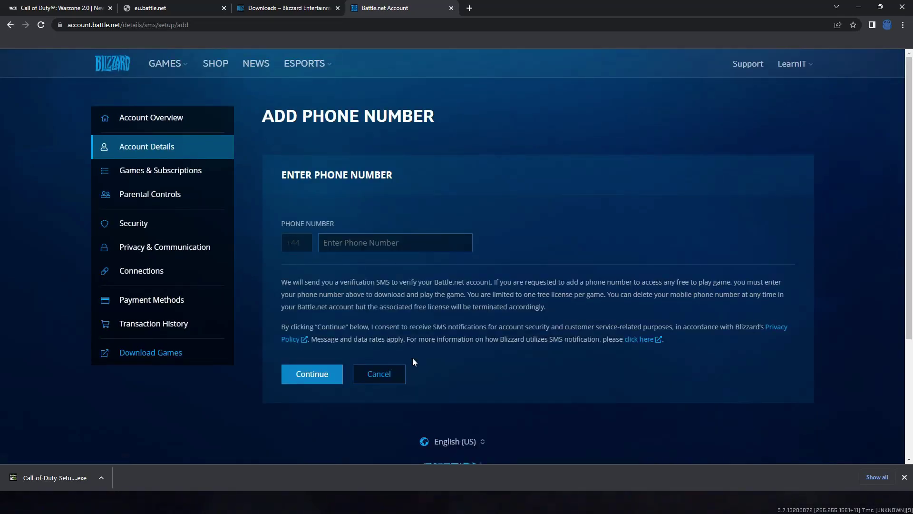
double_click(296, 244)
key(alt+Left)
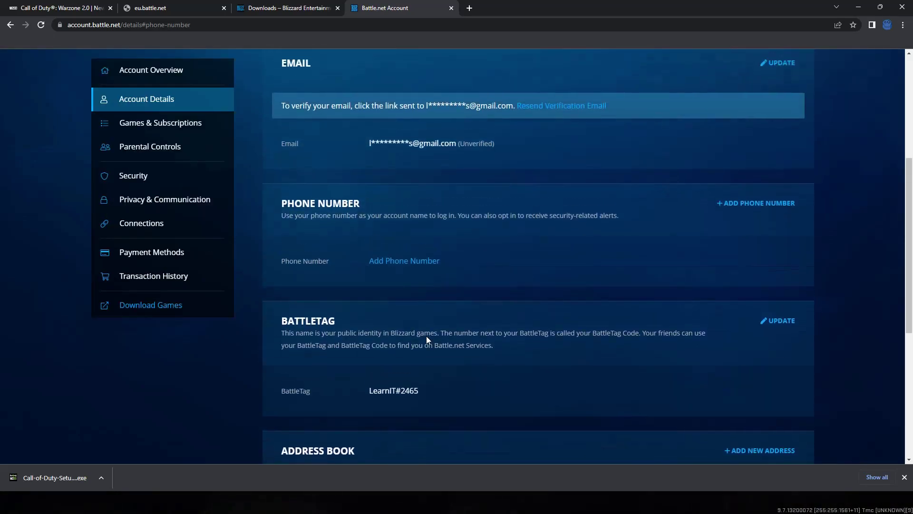
scroll(426, 335, down, 2)
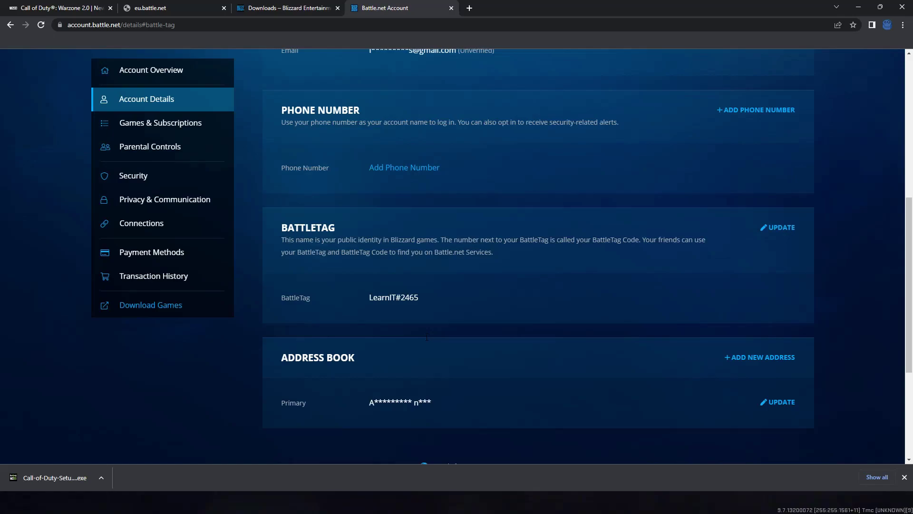
key(alt+Right)
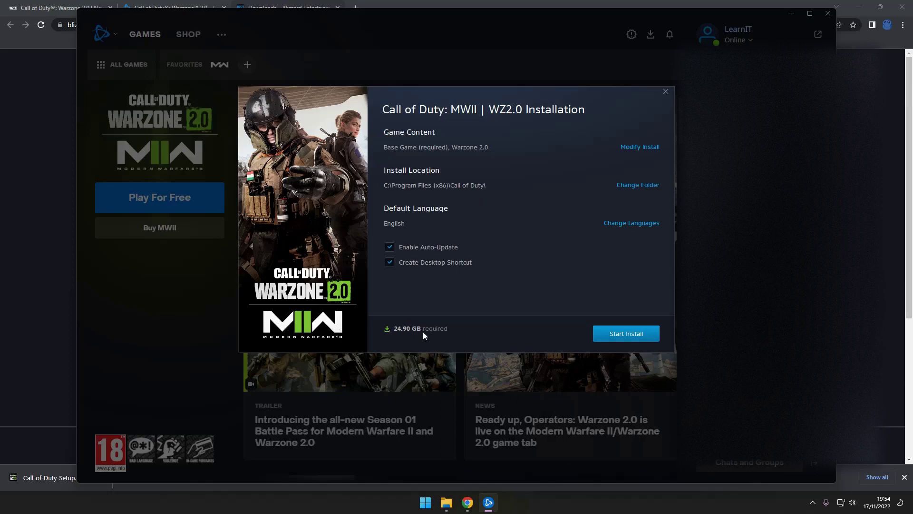
- Start the Call of Duty: MWII | WZ2.0 installation with the default options and look through its game options and region list
click(617, 339)
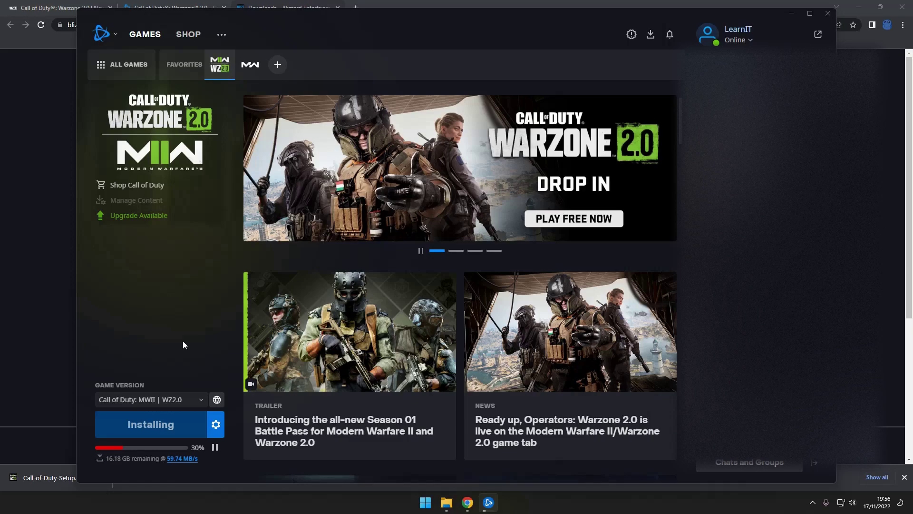
click(214, 427)
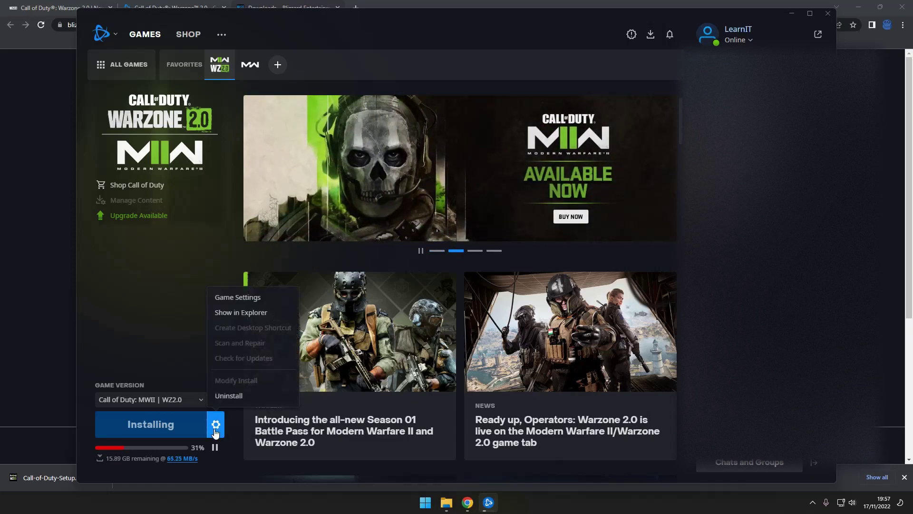
click(215, 428)
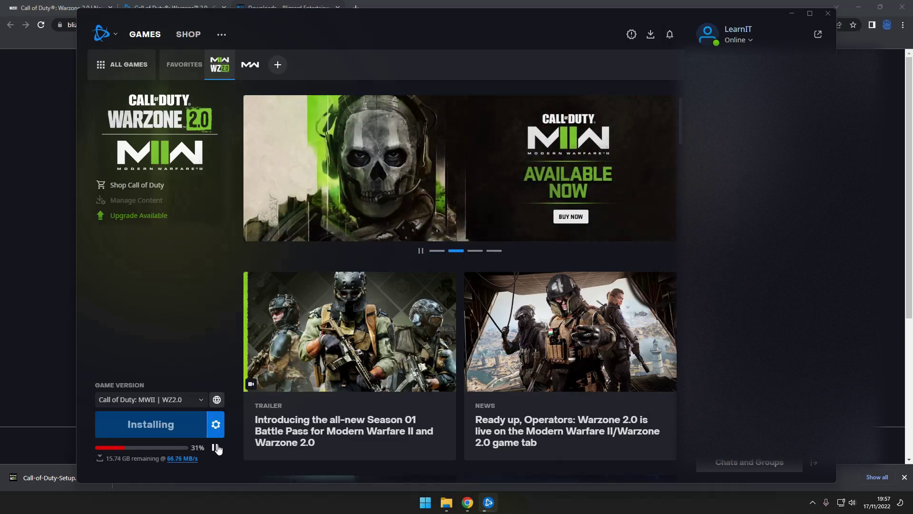
click(201, 401)
click(217, 399)
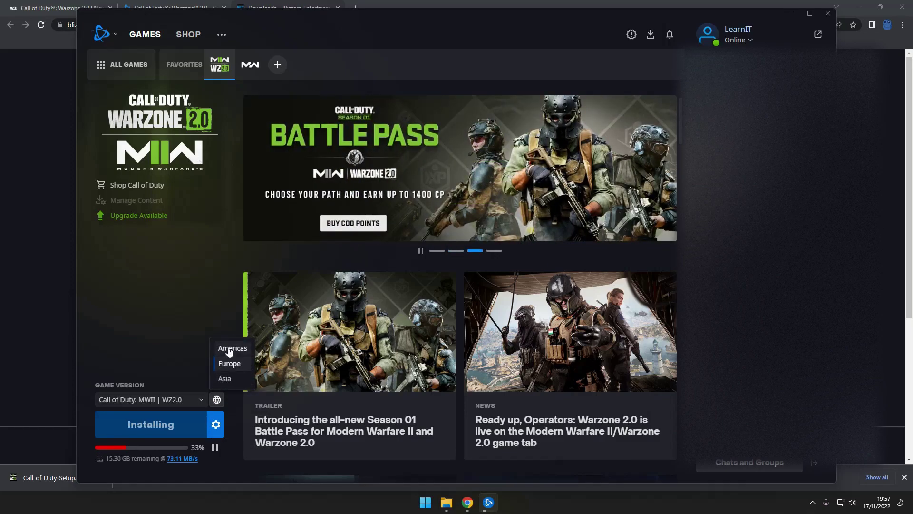
click(224, 379)
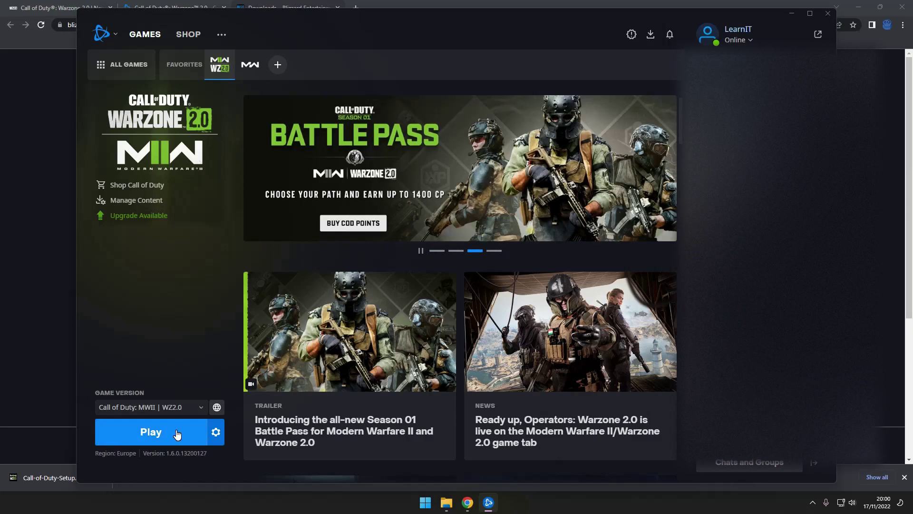
- Launch the installed game and continue past the GPU driver version warning
click(177, 433)
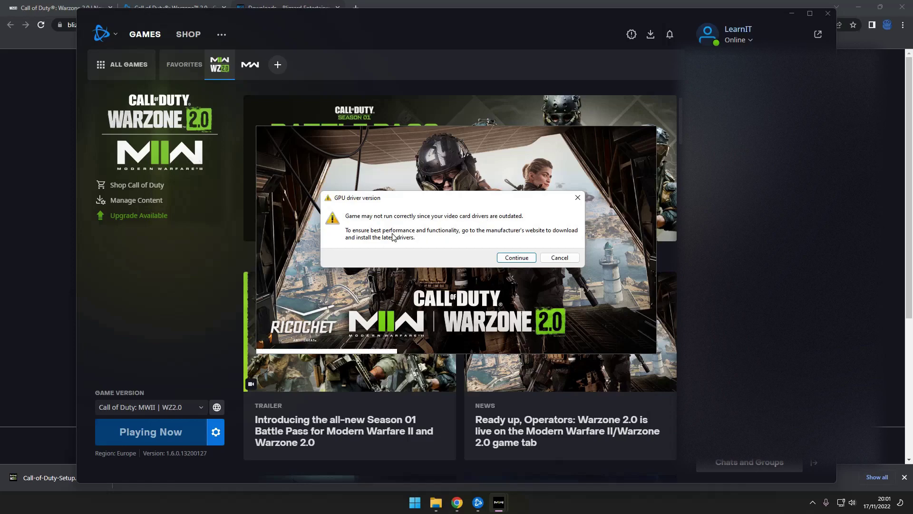
click(521, 260)
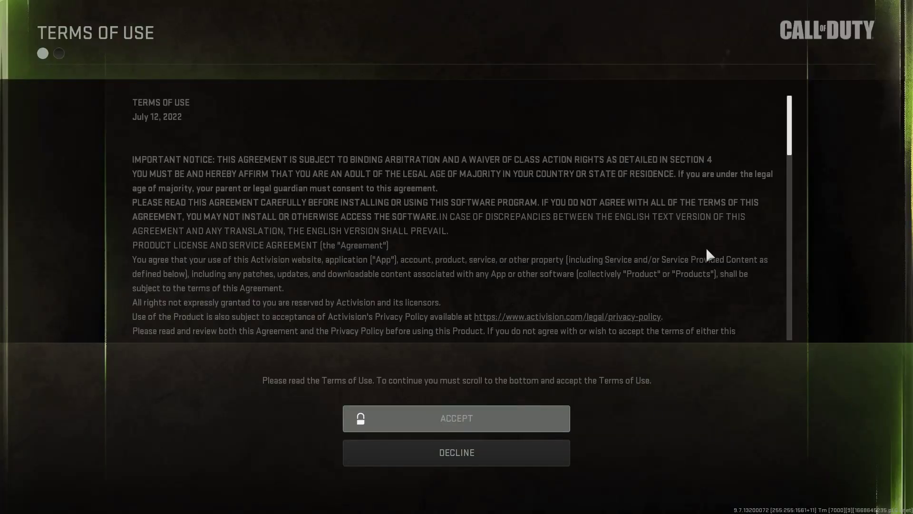
- Read to the end of the Terms of Use and Privacy Policy, accepting the first and acknowledging the second
scroll(706, 246, down, 20)
click(452, 418)
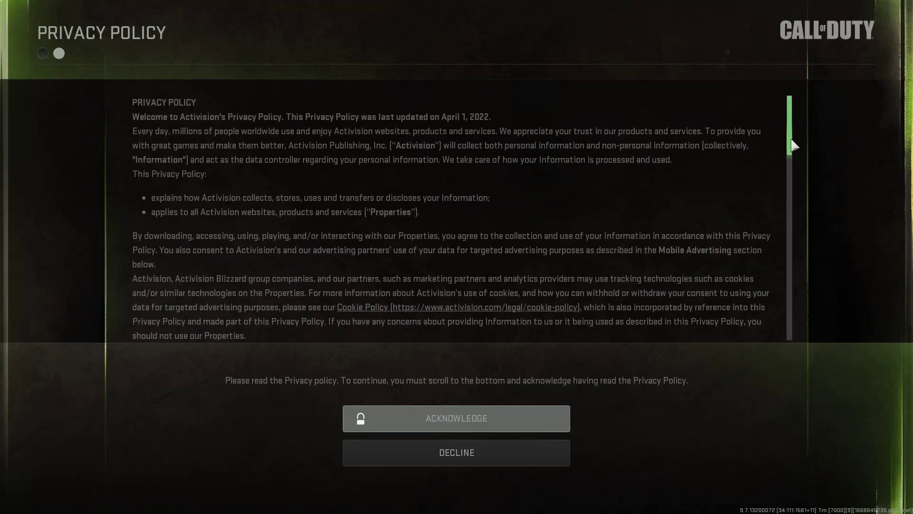
scroll(459, 414, down, 20)
click(458, 418)
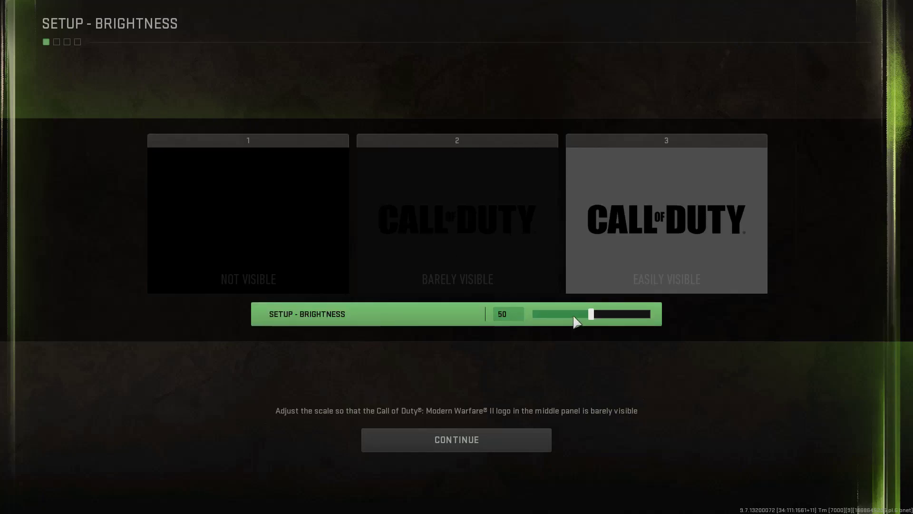
- Keep the setup brightness at 50 and set the audio output to Headphones with headphone bass boost on
click(479, 442)
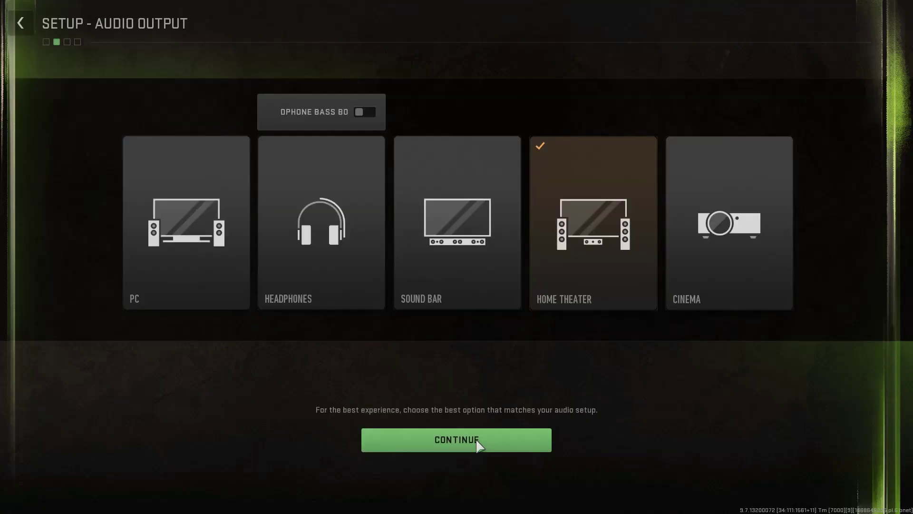
click(316, 214)
click(365, 112)
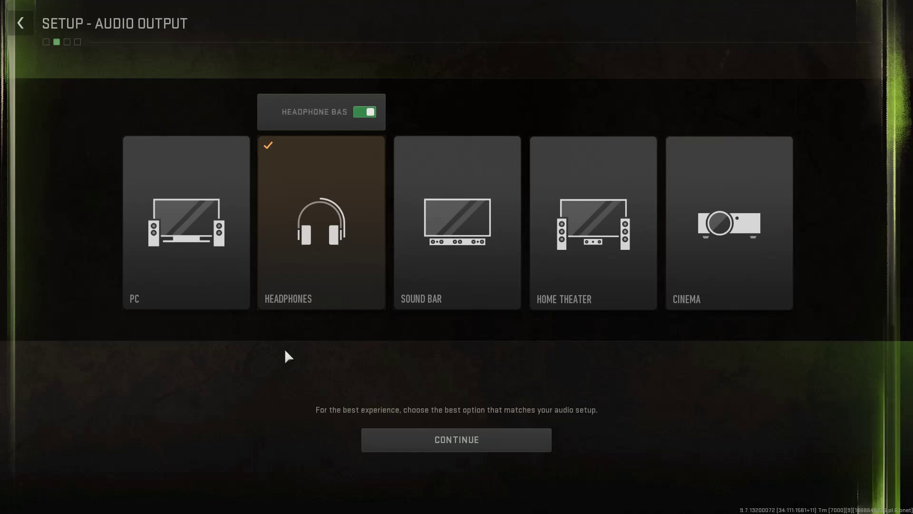
click(467, 442)
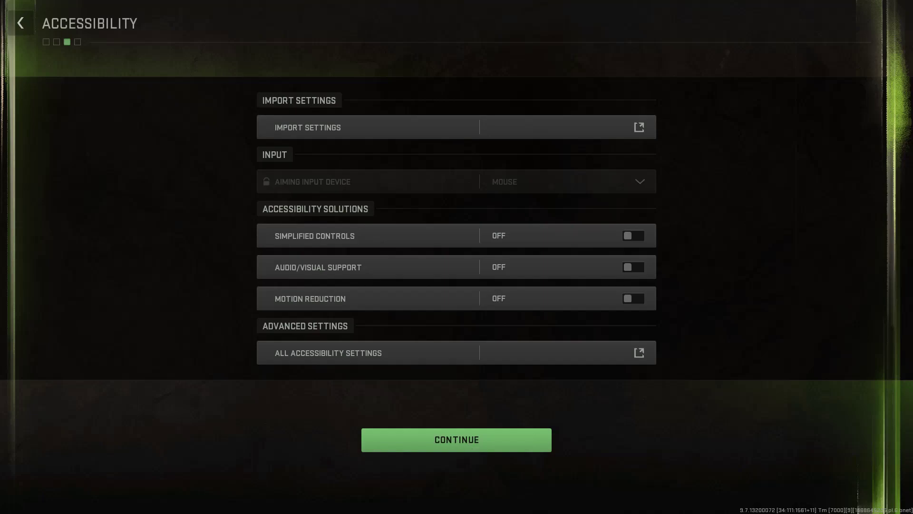
- Finish the setup with the default accessibility settings and current display name, declining two-factor authentication enrollment for now
click(467, 443)
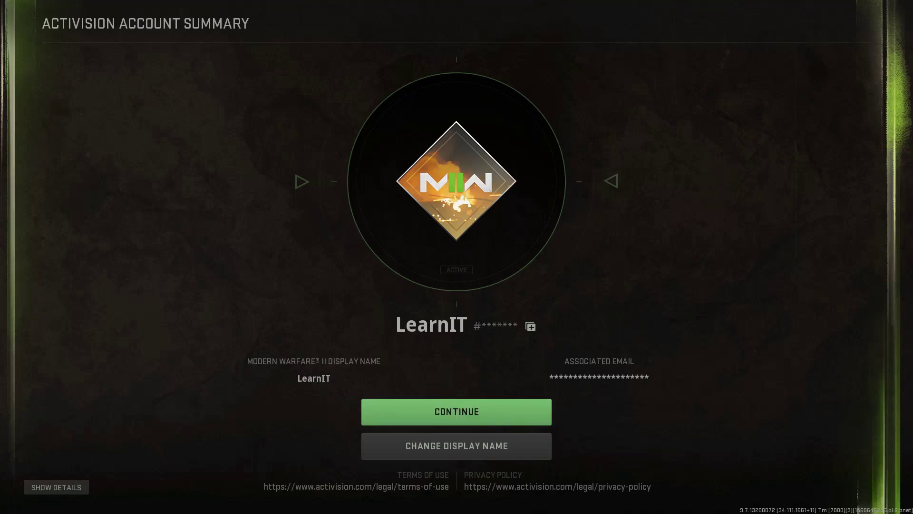
click(456, 410)
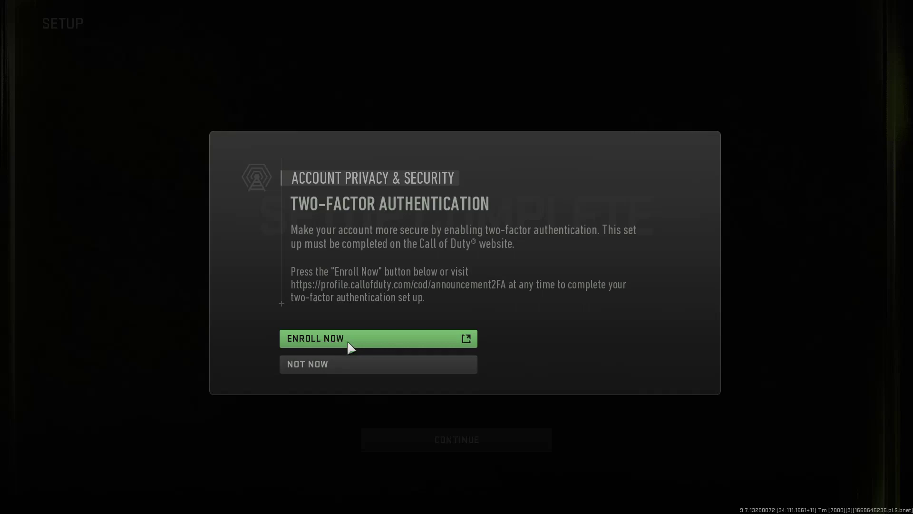
click(365, 365)
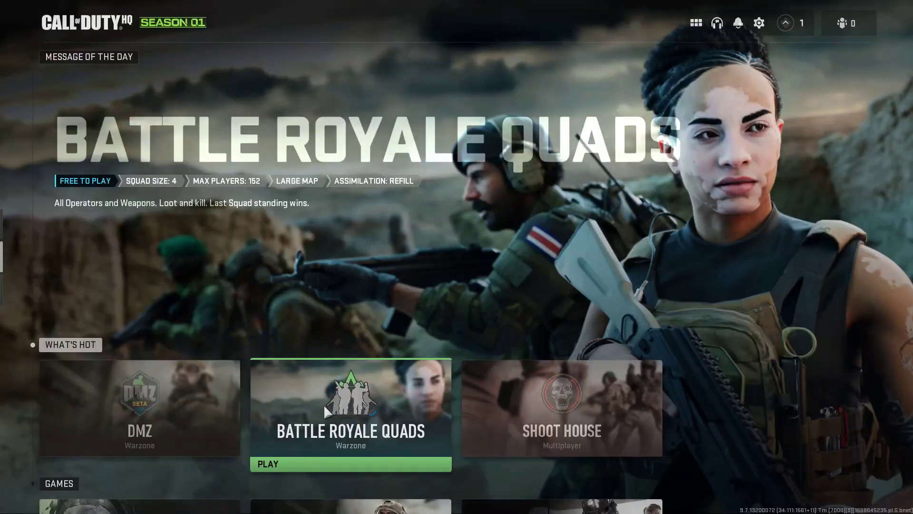
- Go to the Games section of the Call of Duty HQ home screen and find Warzone 2.0 Battle Royale
scroll(323, 404, down, 1)
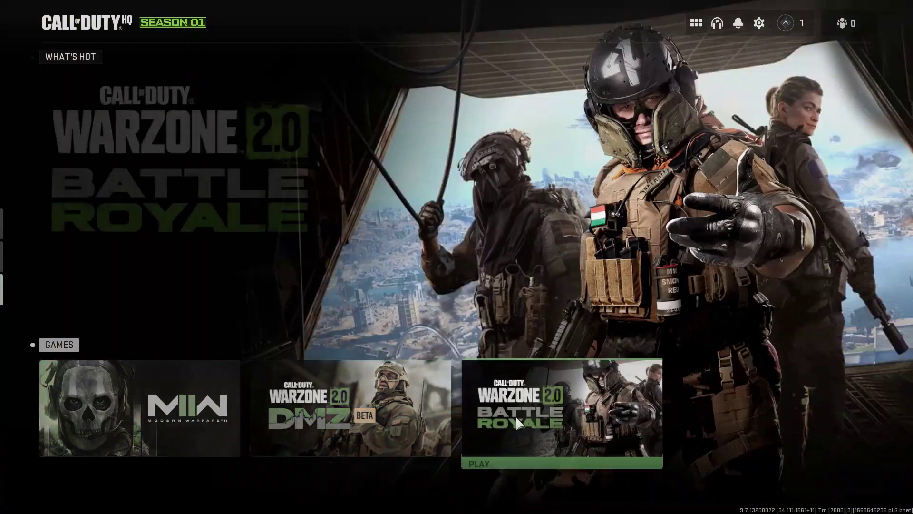
- Enter Warzone 2.0 Battle Royale and set the display mode to Fullscreen Exclusive in the graphics settings
click(515, 415)
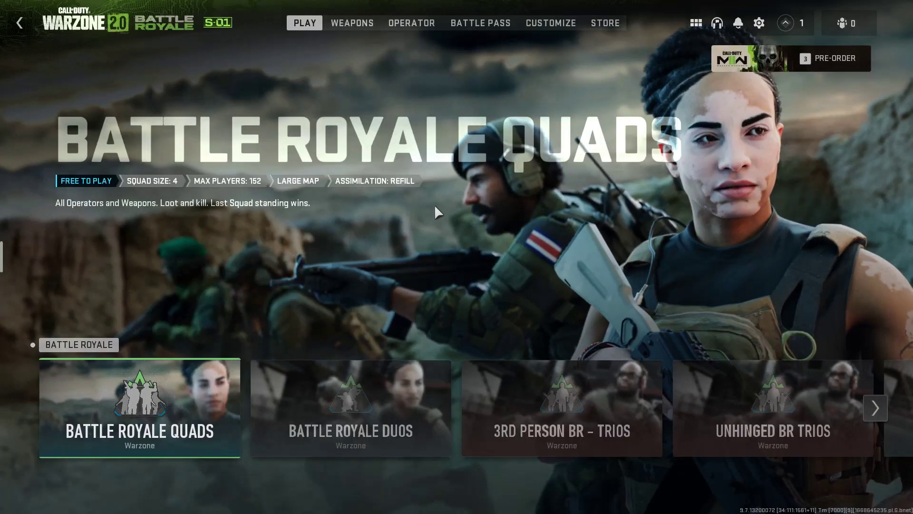
click(759, 23)
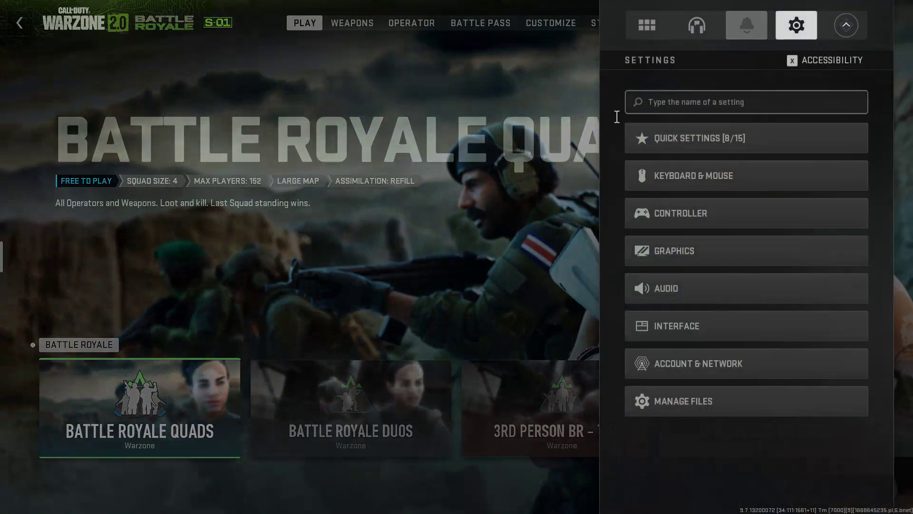
click(686, 251)
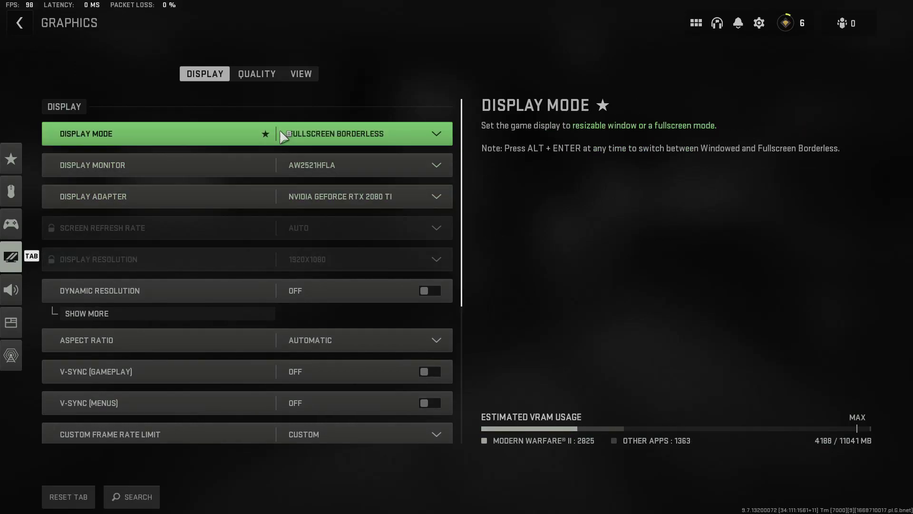
click(436, 134)
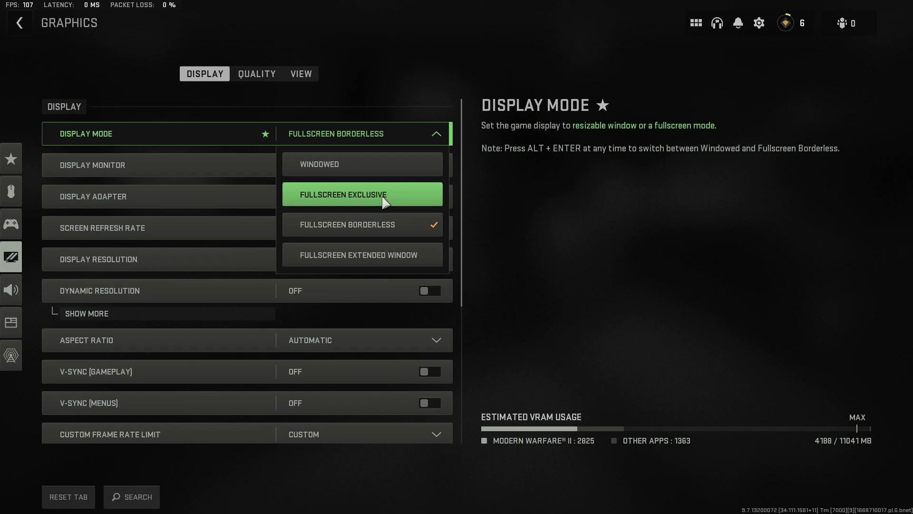
click(385, 202)
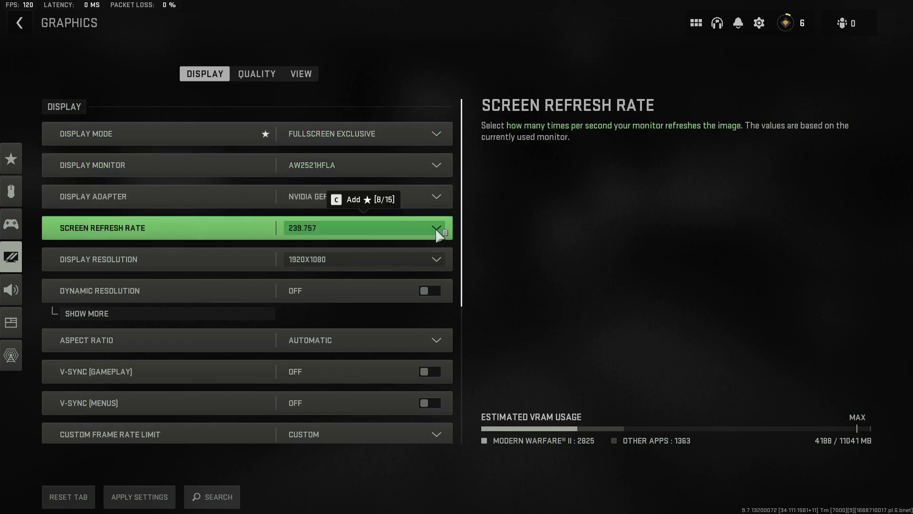
- Expand the custom frame rate limit settings and set the menu custom frame rate limit to 60
drag(464, 246, 460, 334)
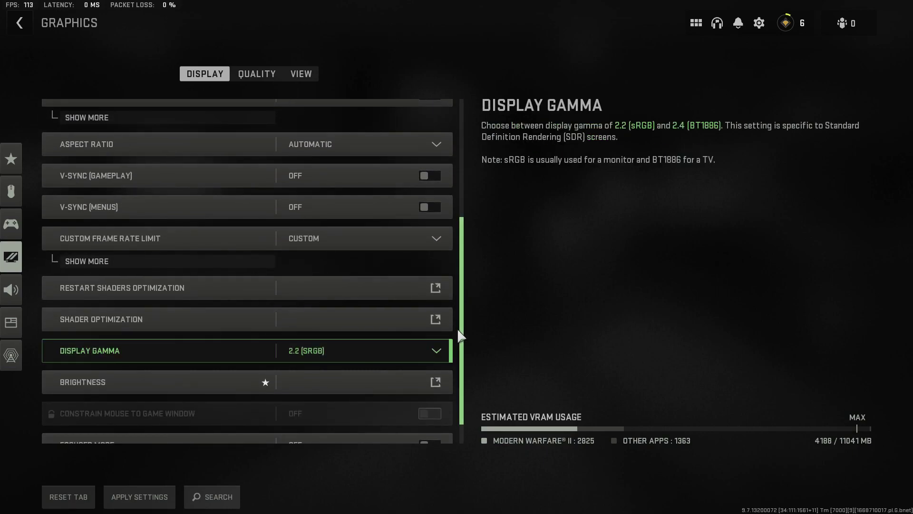
click(97, 259)
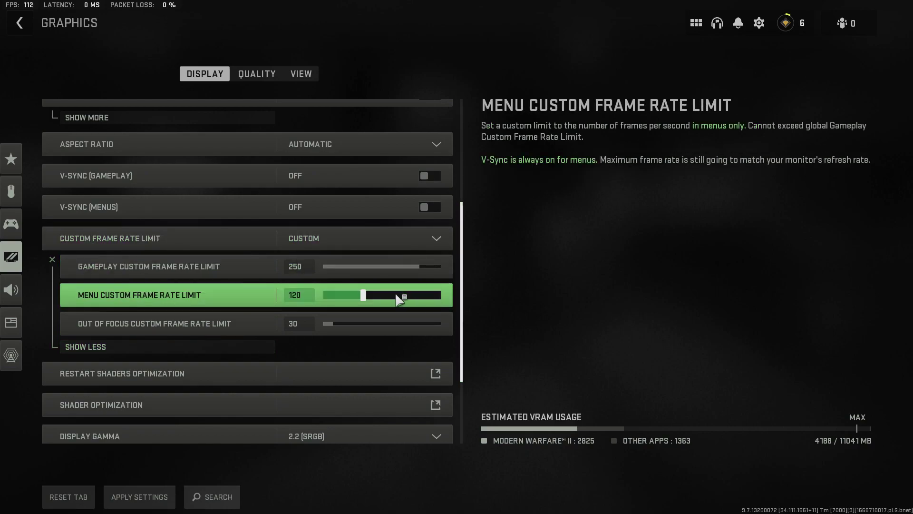
click(363, 295)
drag(362, 293, 338, 298)
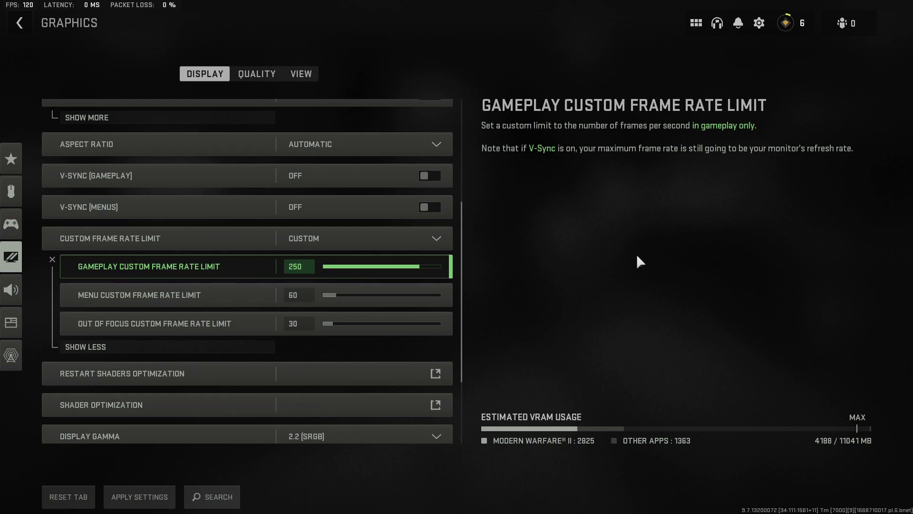
key(Escape)
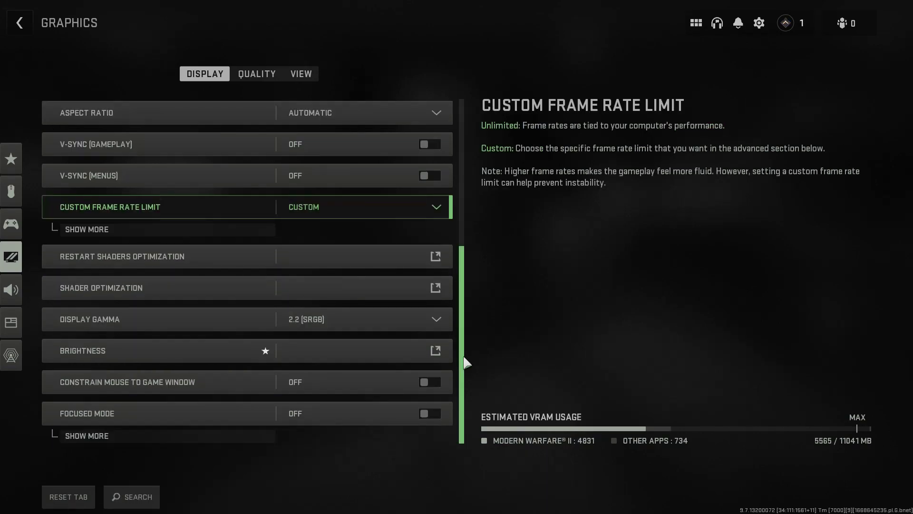
- Set Upscaling / Sharpening in the graphics quality settings to FidelityFX CAS with a strength of 100
drag(466, 362, 358, 179)
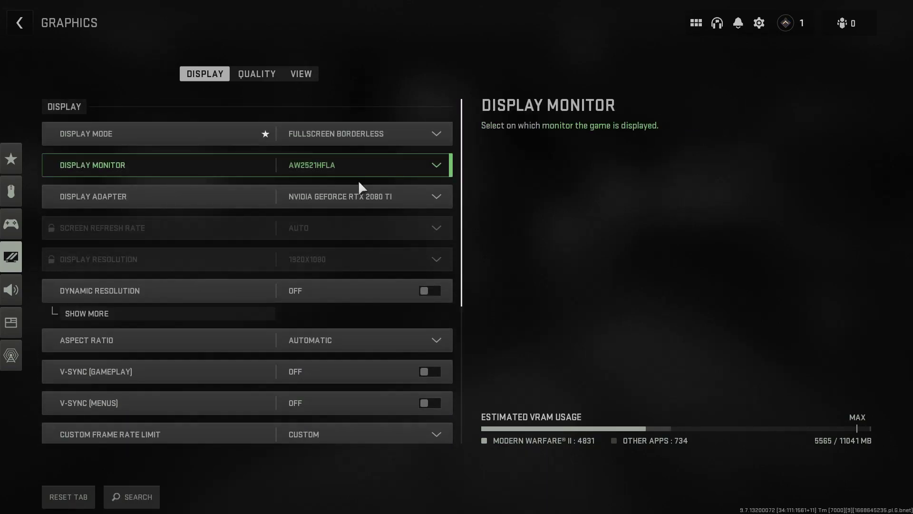
click(259, 75)
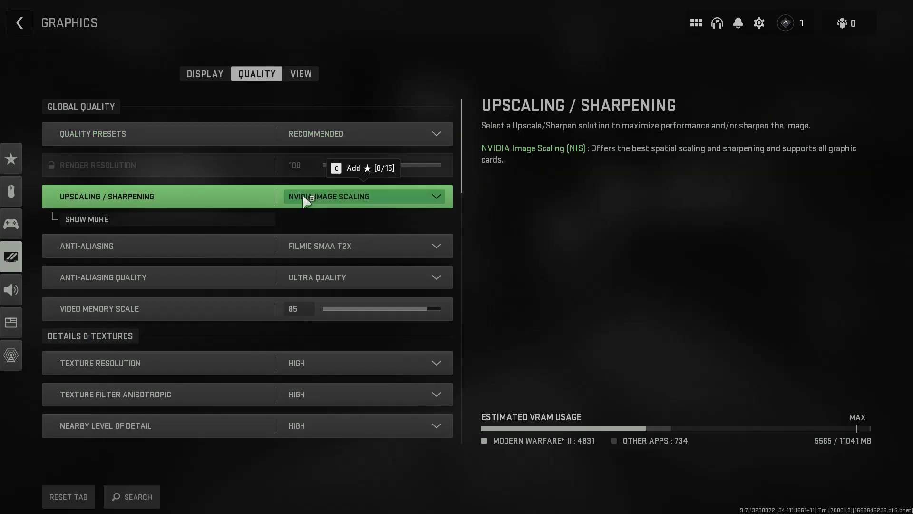
click(342, 197)
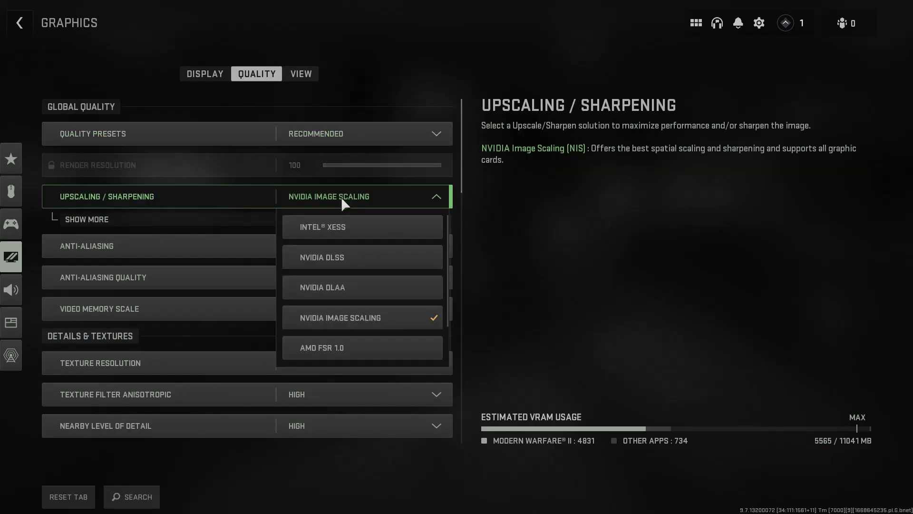
scroll(346, 318, down, 2)
click(346, 328)
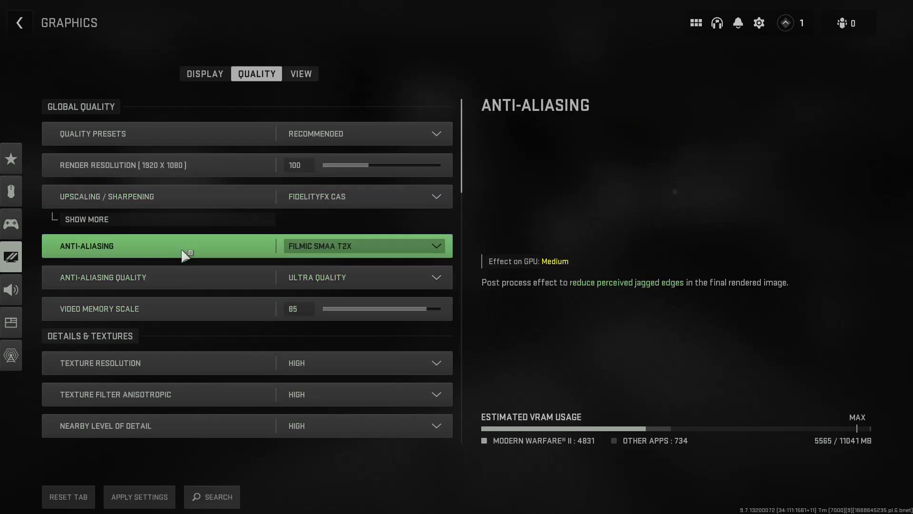
click(85, 220)
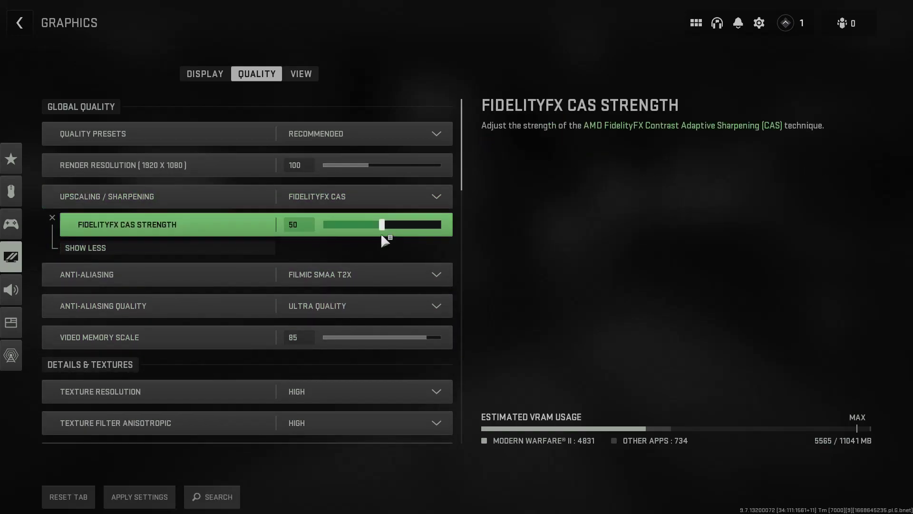
drag(386, 228, 446, 232)
- Set anti-aliasing to SMAA T2X and anti-aliasing quality to Normal
click(352, 272)
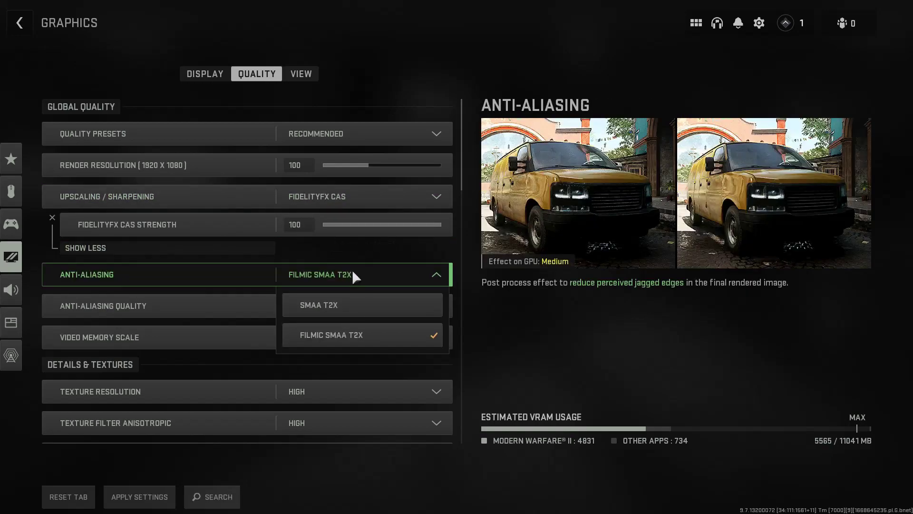
click(358, 301)
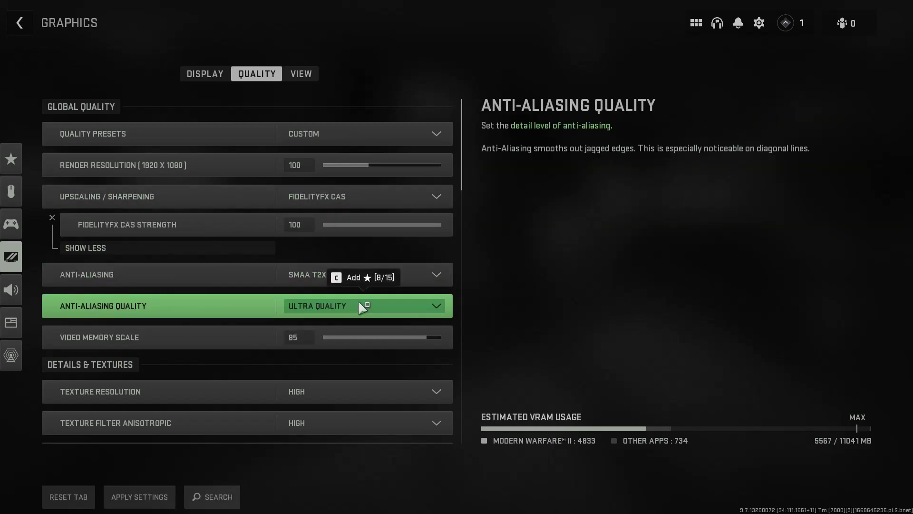
click(357, 300)
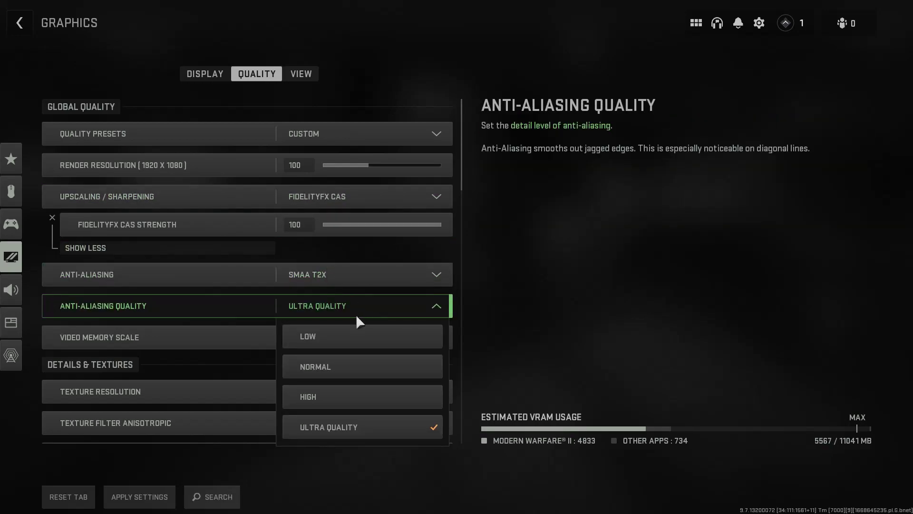
click(374, 367)
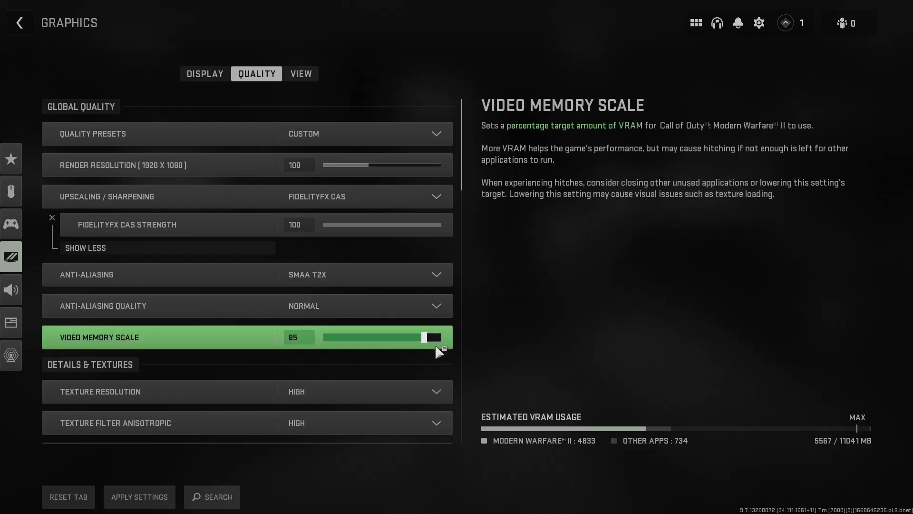
- Set both texture resolution and texture filter anisotropic to Normal
drag(464, 188, 463, 254)
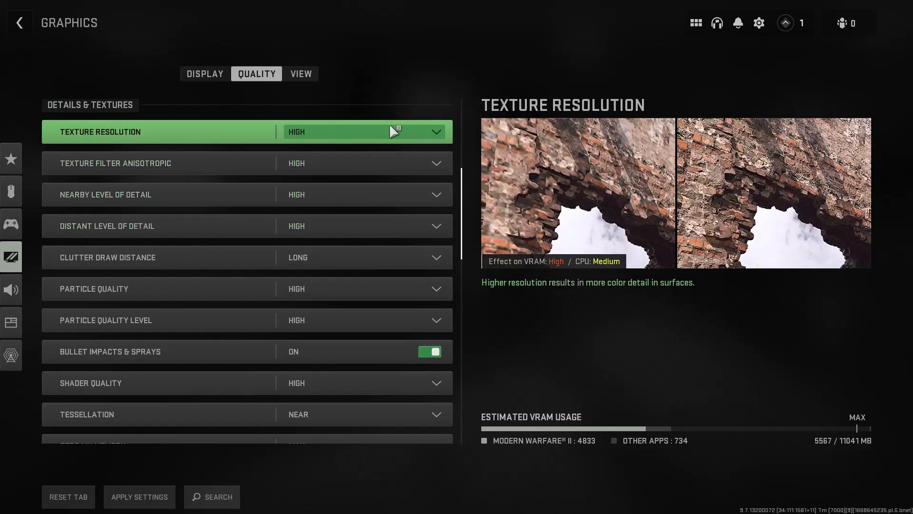
click(389, 126)
click(372, 223)
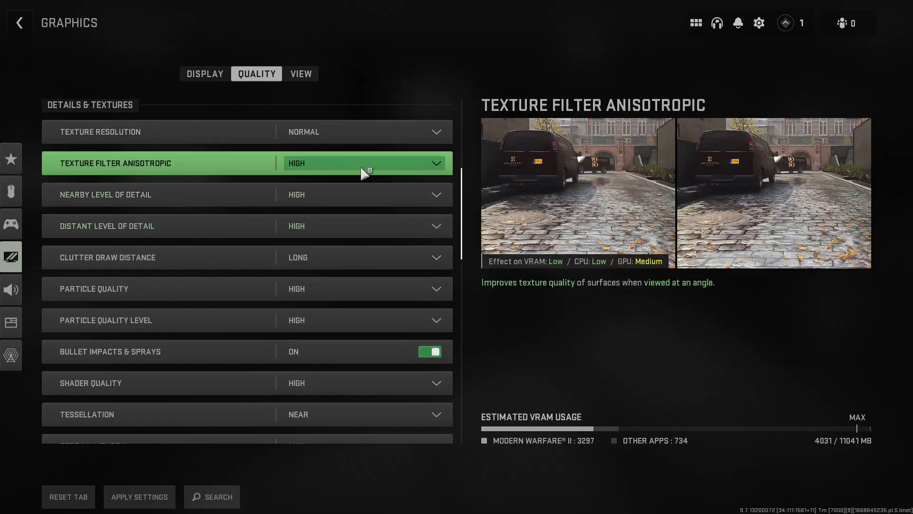
click(363, 173)
click(347, 222)
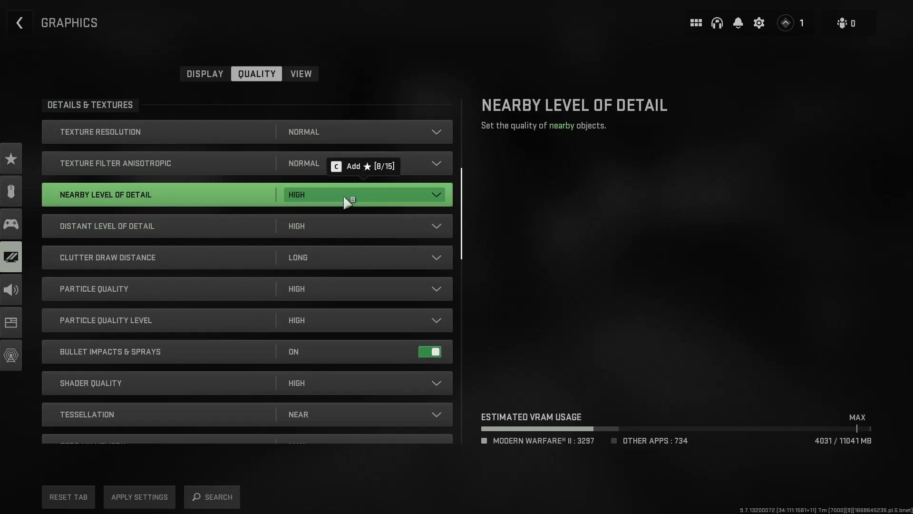
- Set the nearby level of detail to Low and keep the distant level of detail at High
click(347, 202)
click(344, 223)
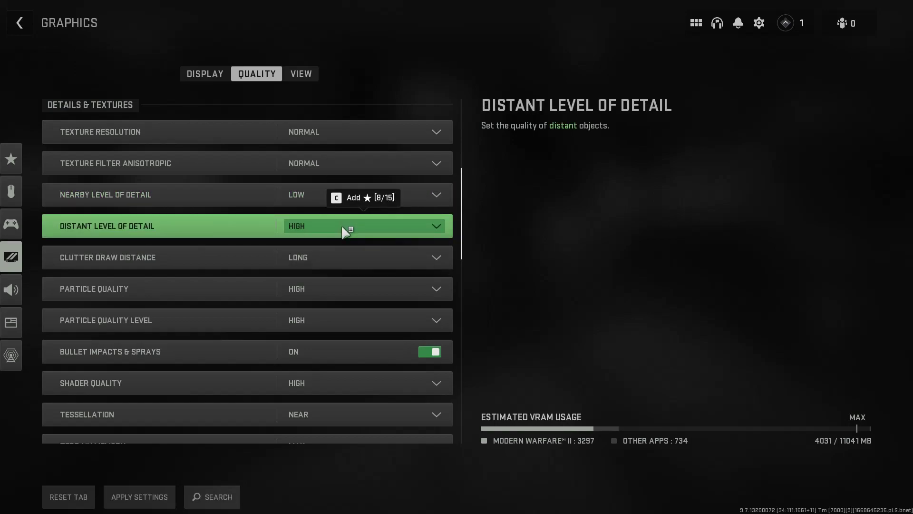
click(345, 230)
click(344, 263)
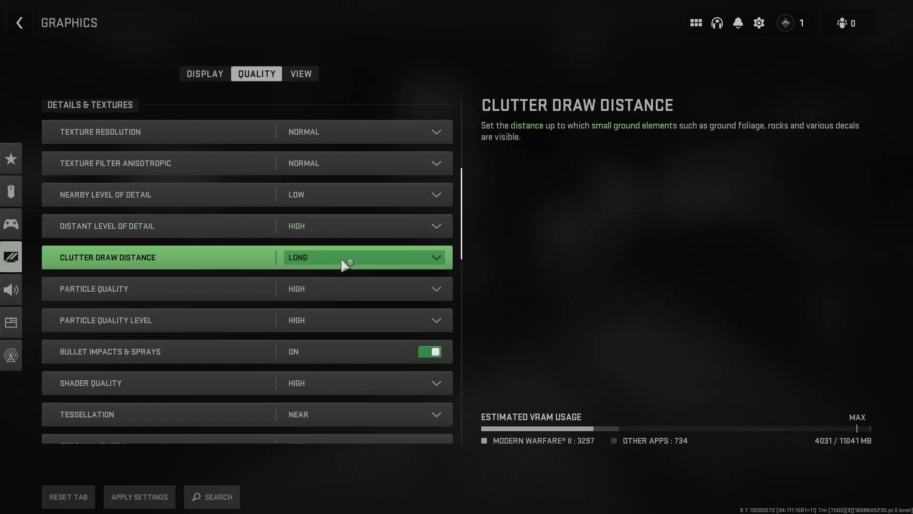
- Set particle quality to Low and particle quality level to Very Low
scroll(339, 269, down, 1)
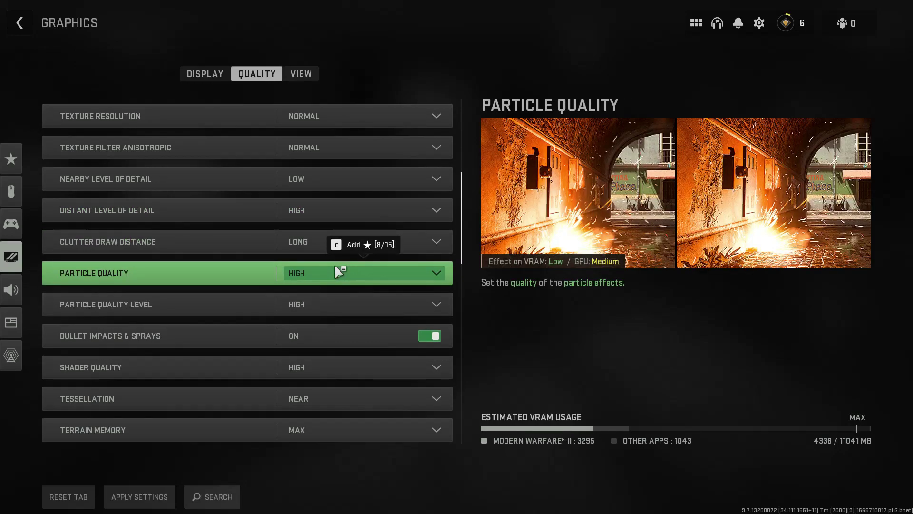
click(337, 270)
click(336, 304)
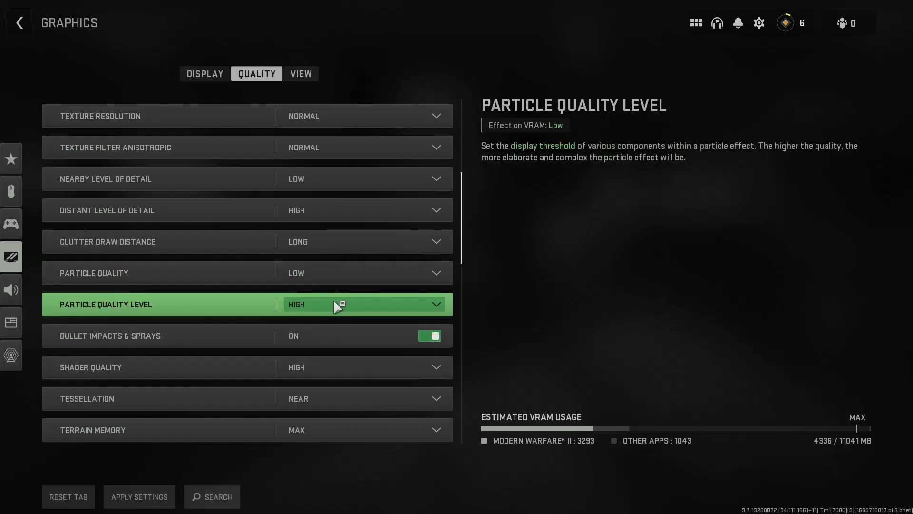
click(337, 305)
click(348, 338)
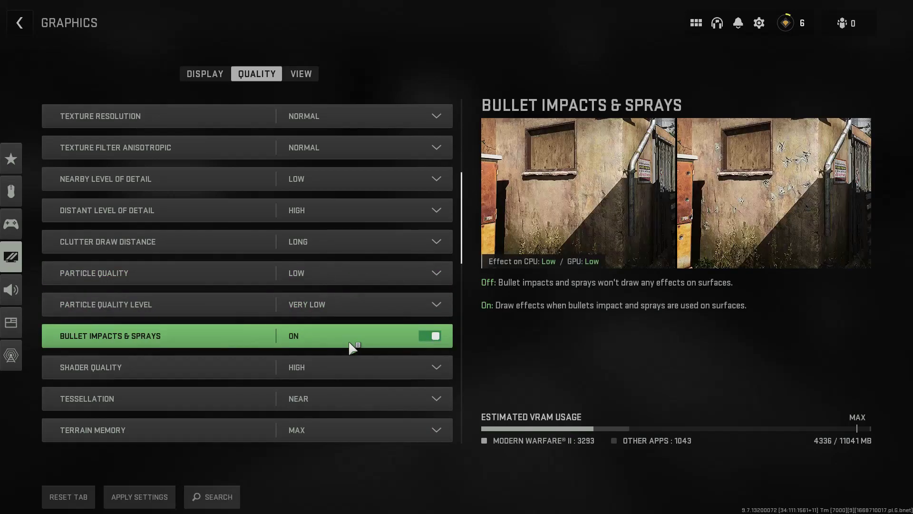
- Turn off bullet impacts and sprays and set shader quality to Low
click(433, 335)
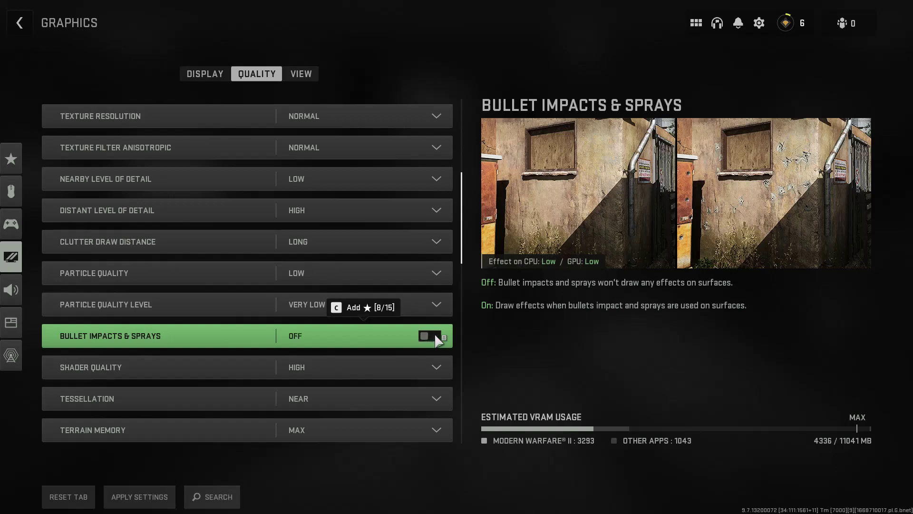
click(318, 367)
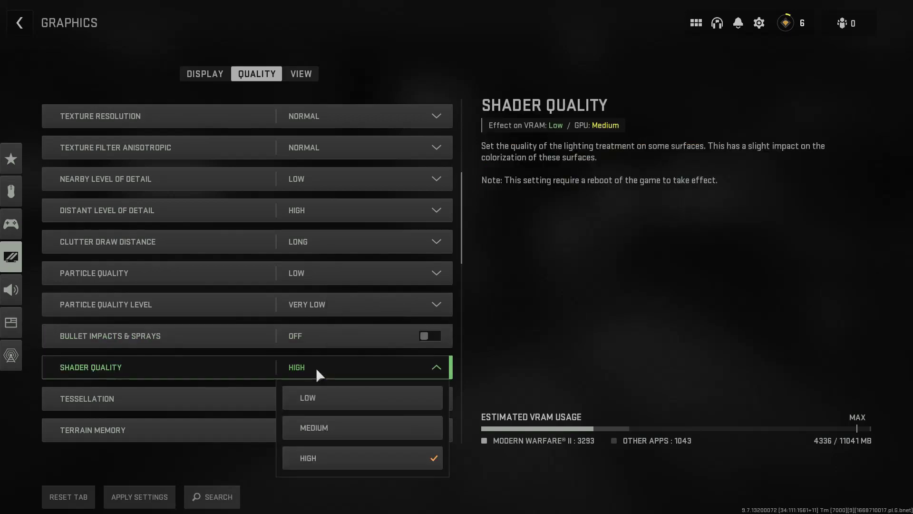
click(319, 395)
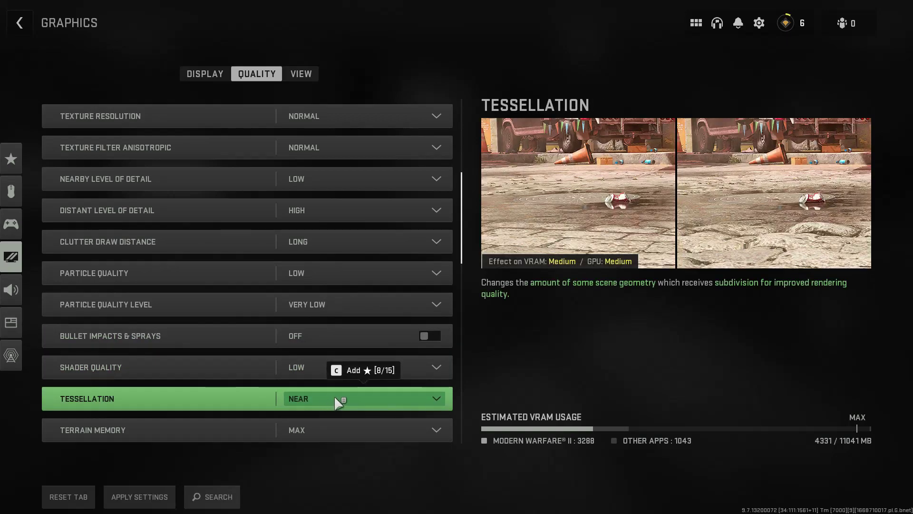
- Set tessellation to Off and streaming quality to Low
click(333, 398)
click(333, 437)
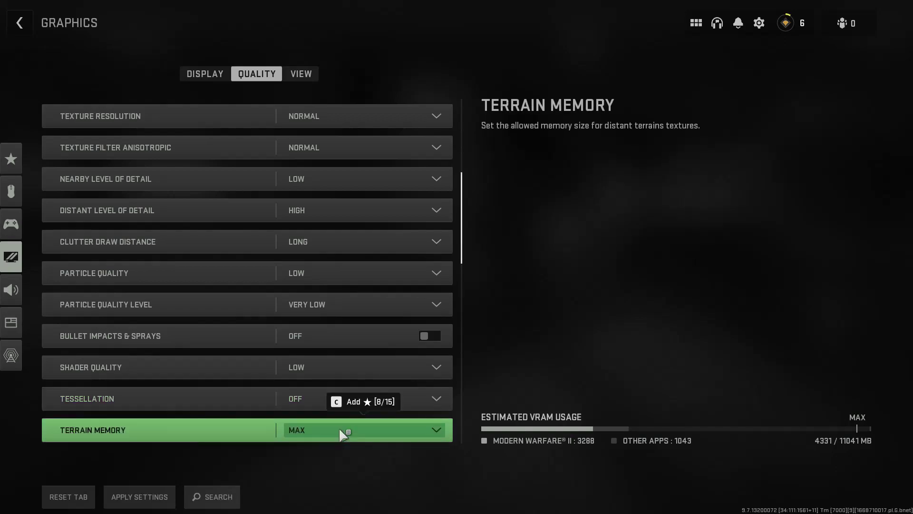
drag(464, 256, 459, 328)
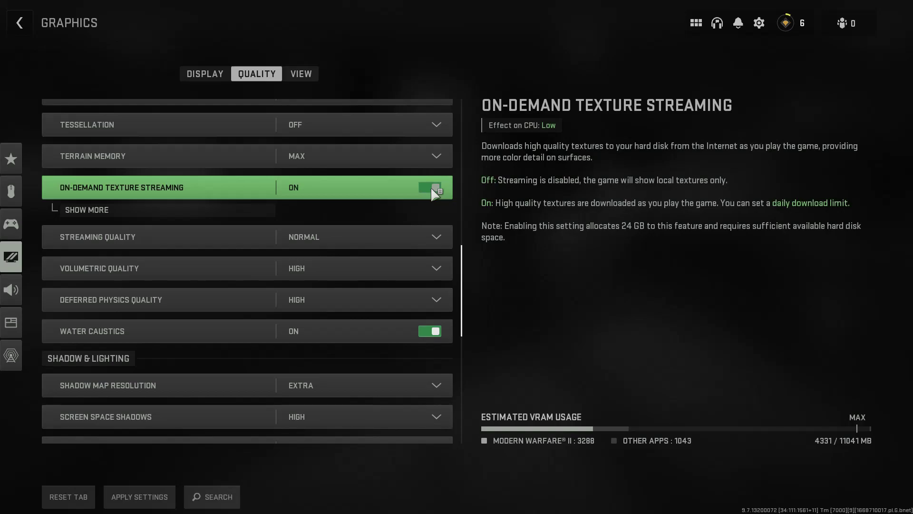
click(415, 240)
click(376, 273)
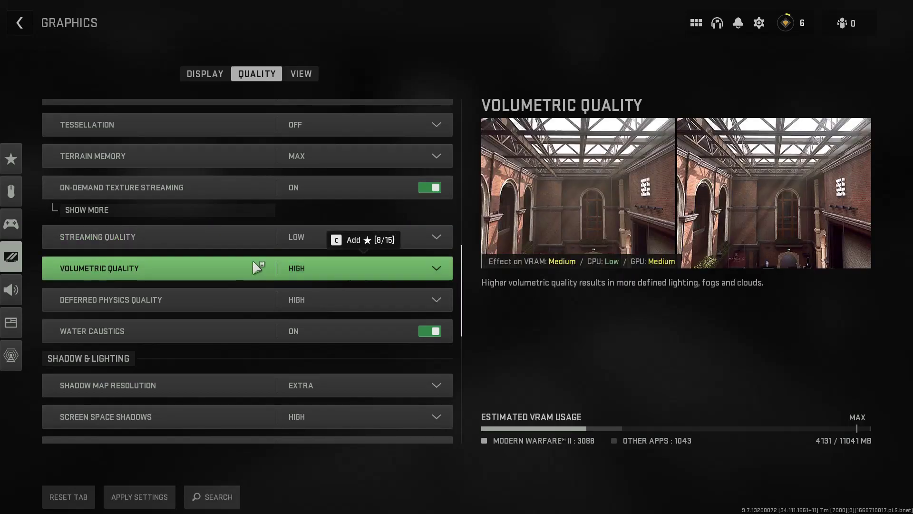
- Set volumetric quality to Low and deferred physics quality to Off
click(332, 273)
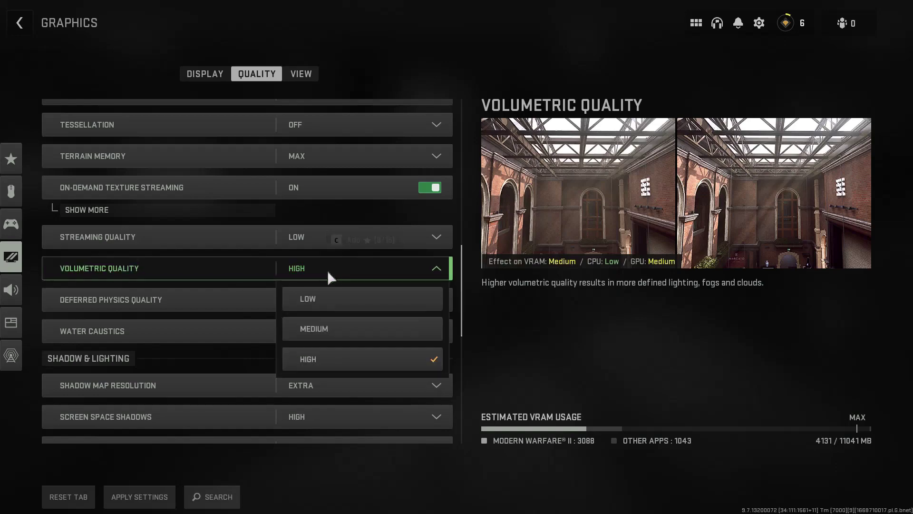
click(331, 307)
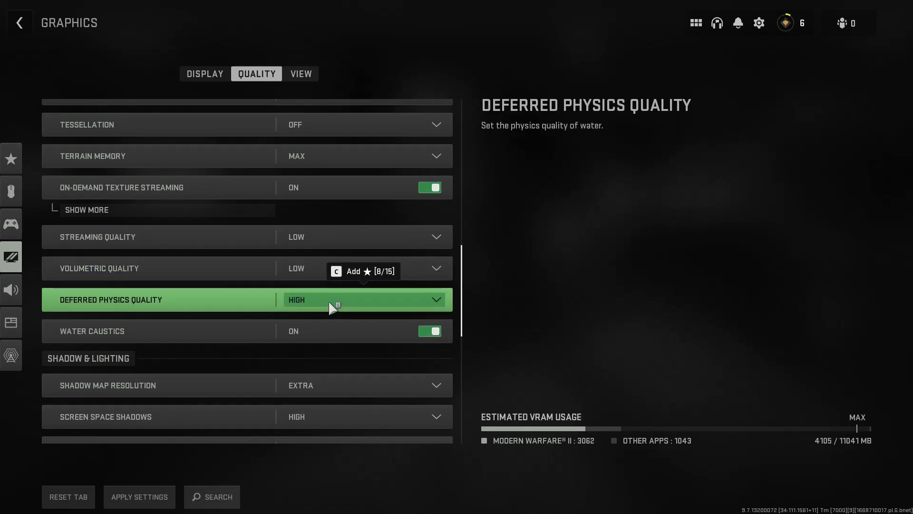
click(329, 303)
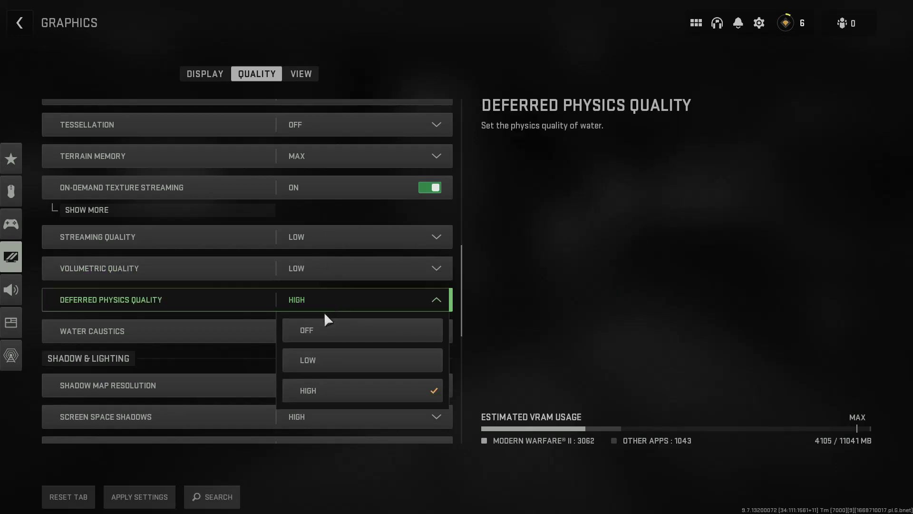
click(321, 328)
- Turn off water caustics and set shadow map resolution to Low
click(322, 329)
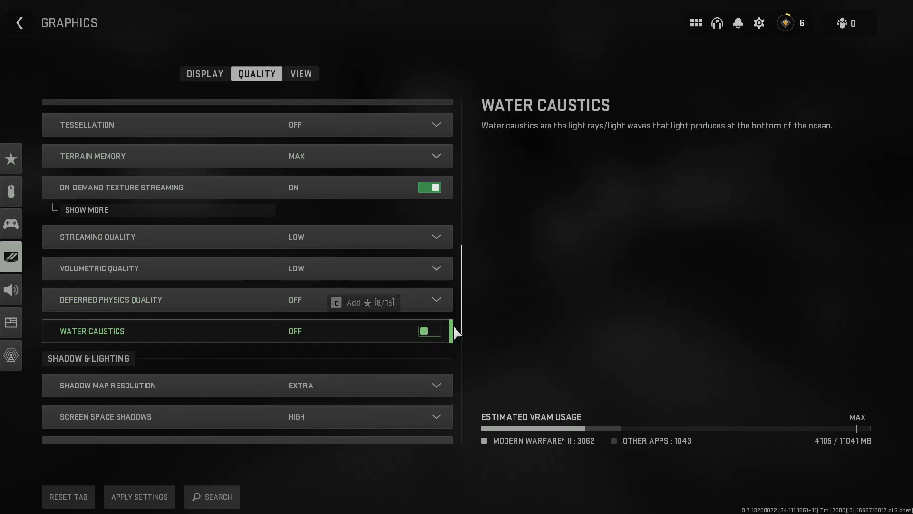
drag(464, 323, 462, 392)
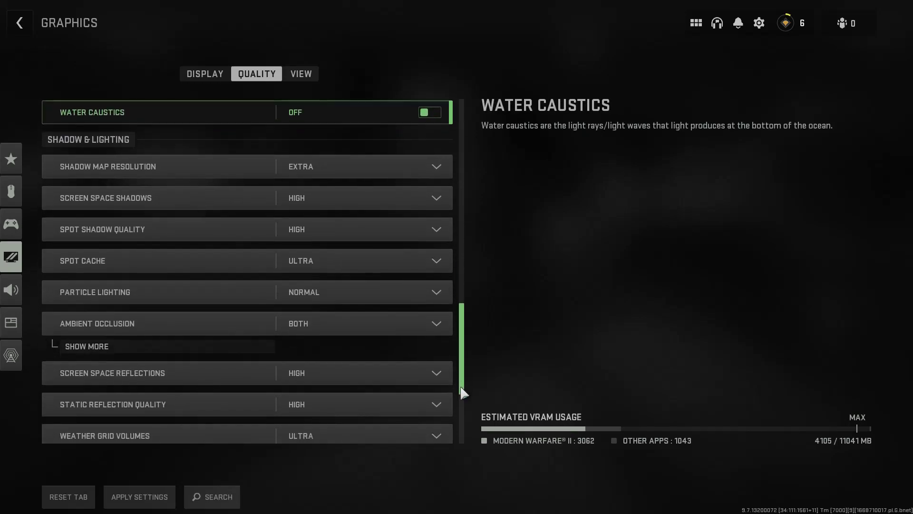
click(390, 170)
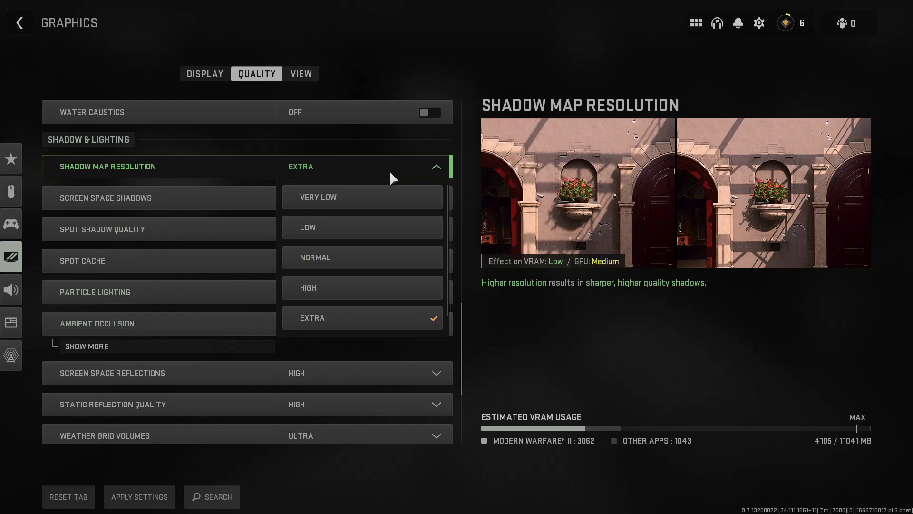
click(370, 222)
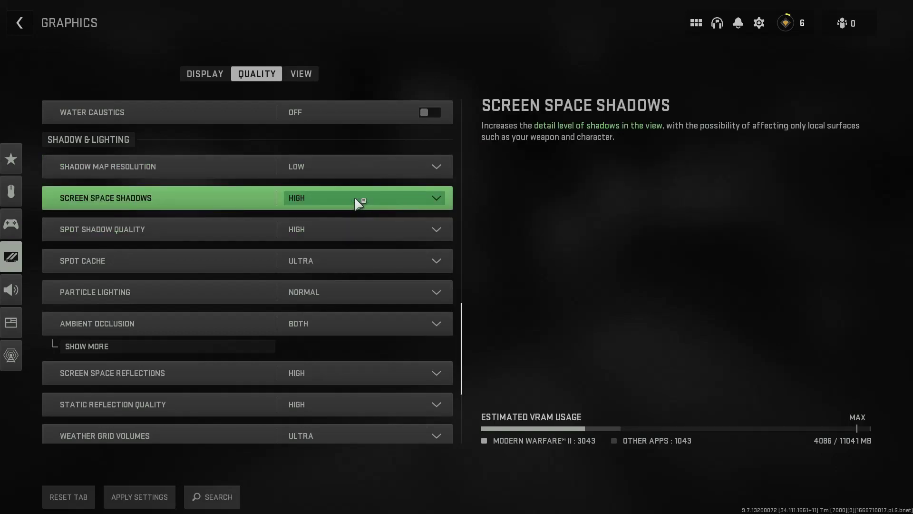
- Set screen space shadows to Off and spot cache to Low, leaving spot shadow quality as it is
click(355, 200)
click(352, 228)
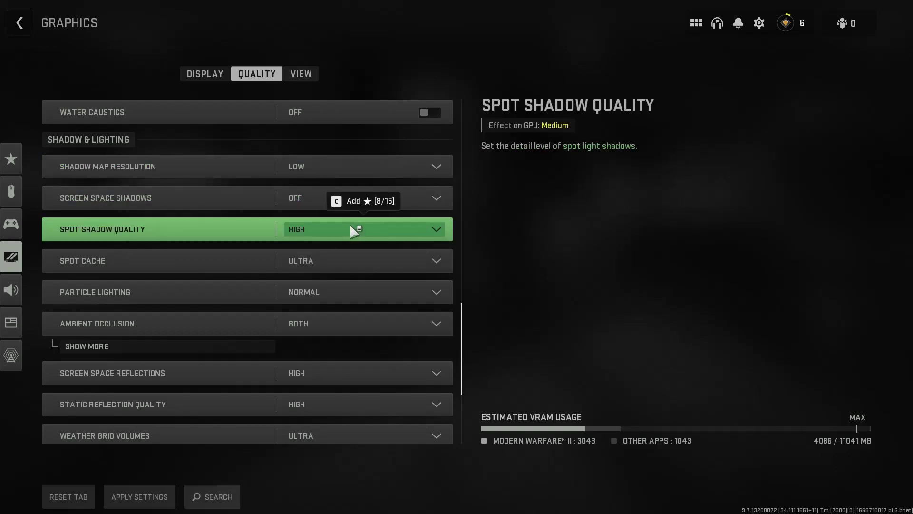
click(325, 266)
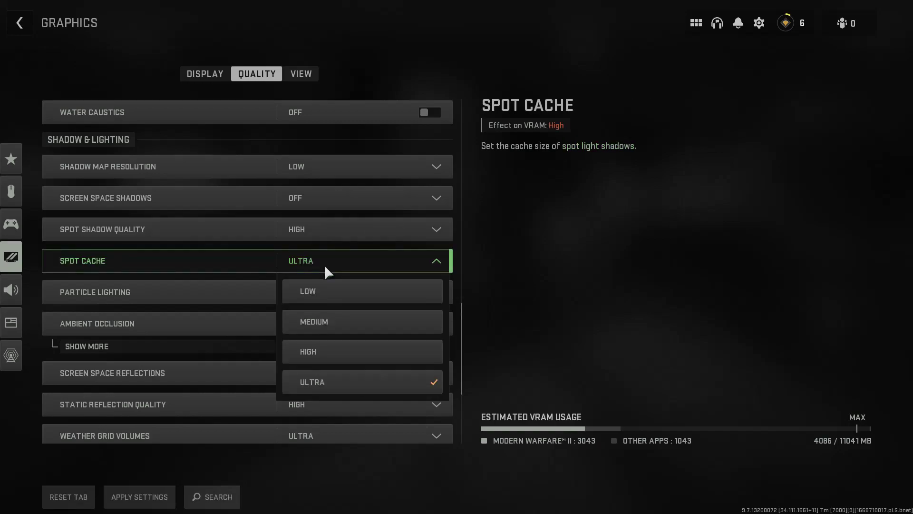
click(325, 290)
- Set particle lighting to Low and ambient occlusion to Off
click(307, 294)
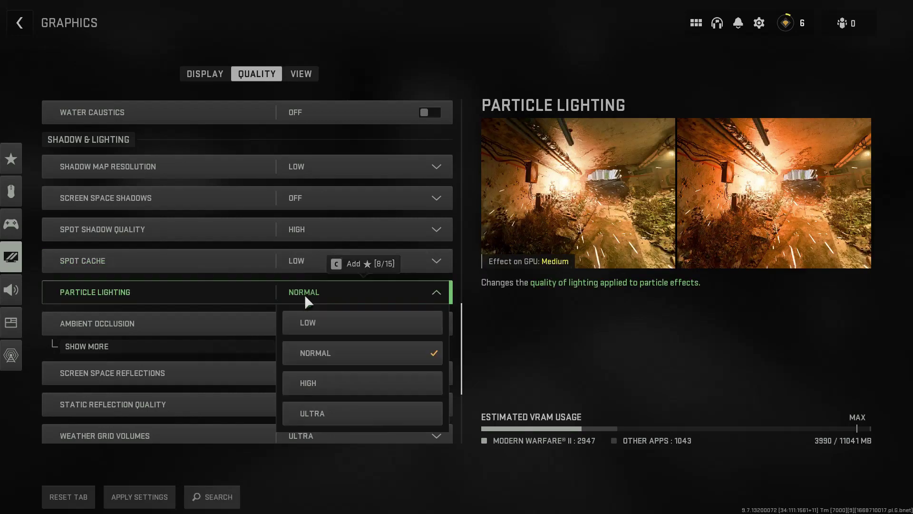
click(320, 328)
click(315, 328)
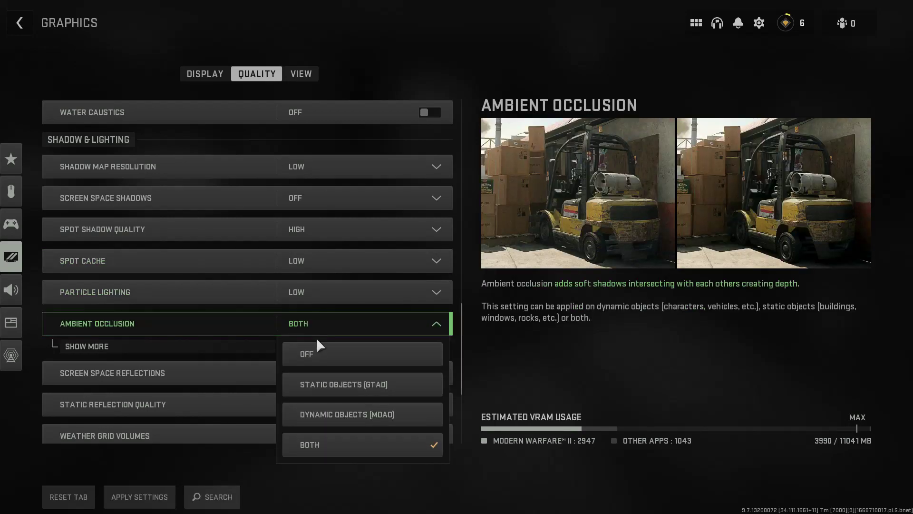
click(316, 353)
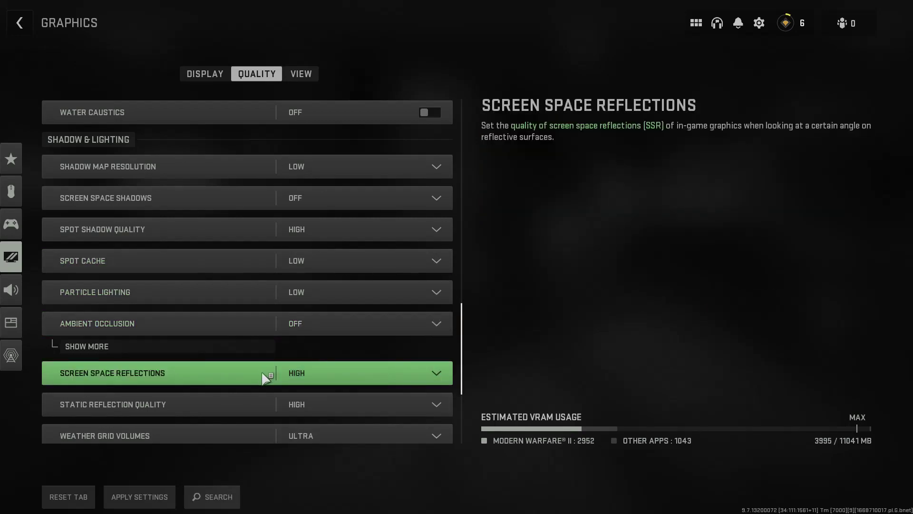
- Set screen space reflections to Off and static reflection quality to Low
click(333, 379)
click(333, 401)
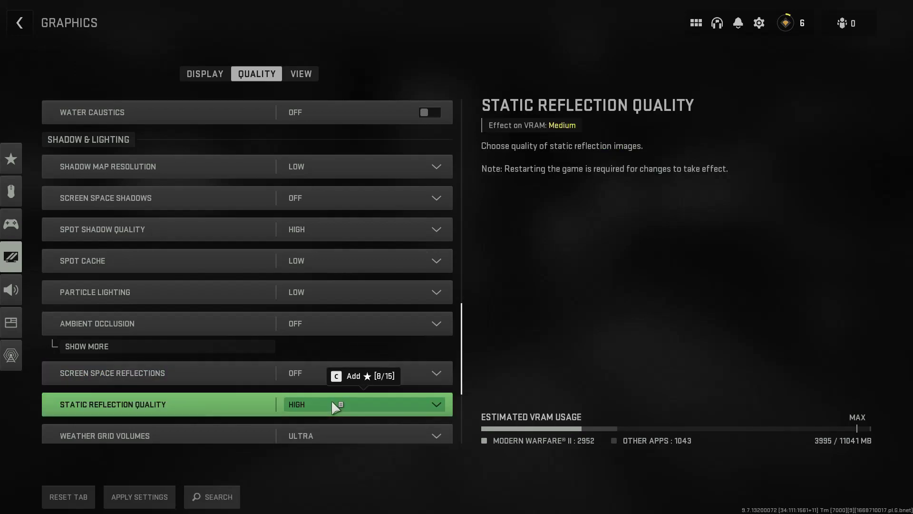
click(331, 402)
click(335, 436)
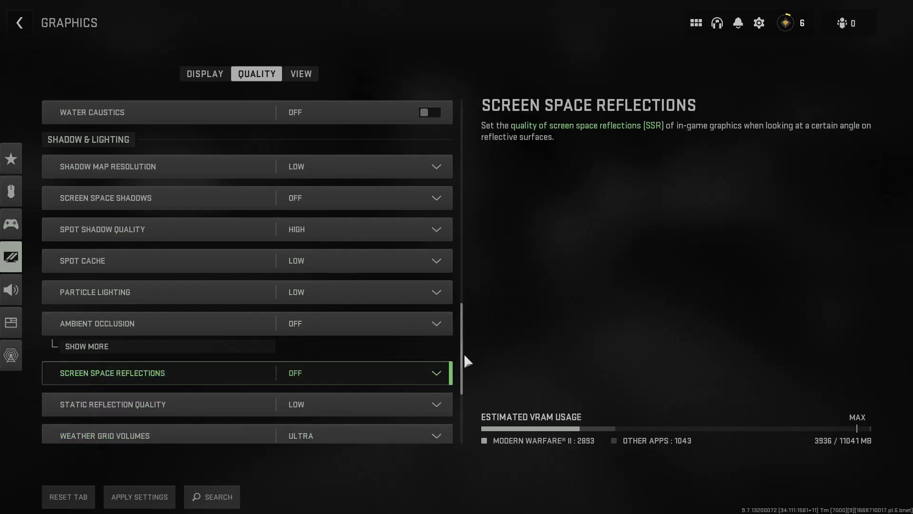
- Set weather grid volumes to Low and keep NVIDIA Reflex Low Latency at On
scroll(465, 362, down, 1)
scroll(465, 364, down, 5)
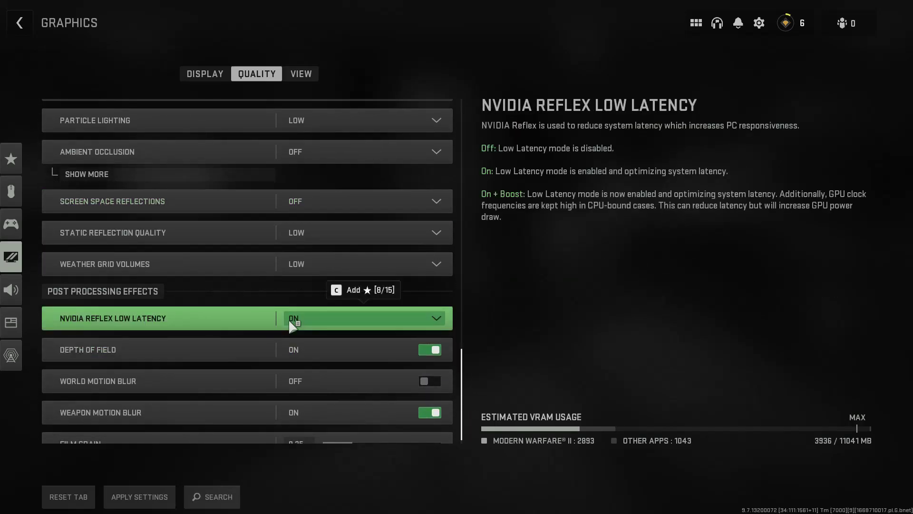
click(332, 321)
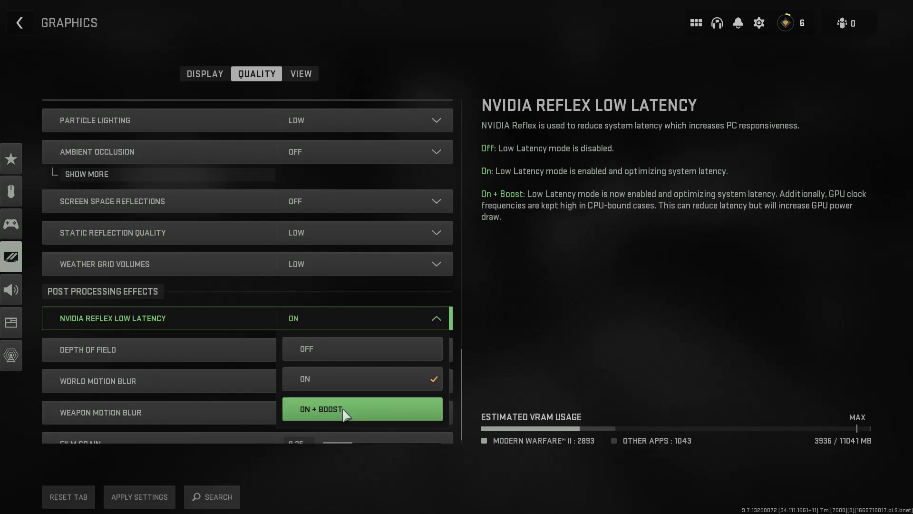
click(339, 388)
- Disable the depth of field and weapon motion blur effects and reduce film grain to 0.00
click(308, 357)
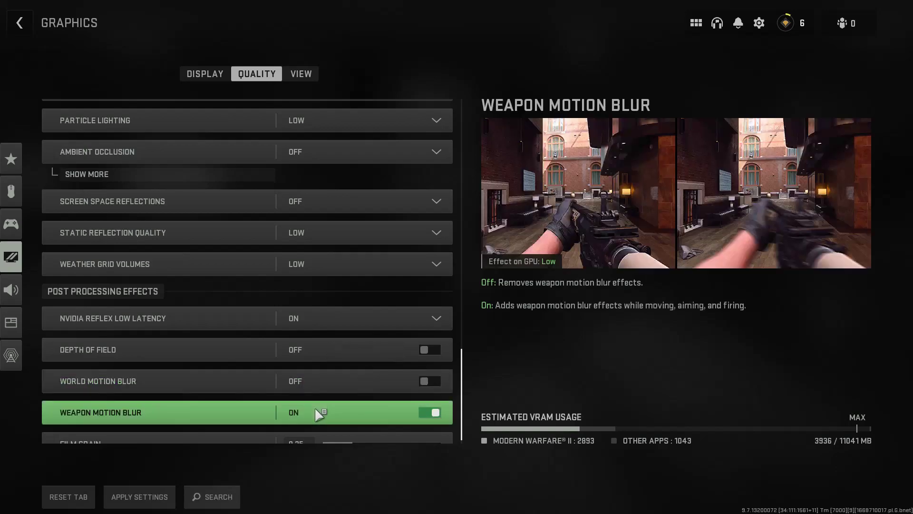
click(314, 408)
drag(353, 433, 310, 440)
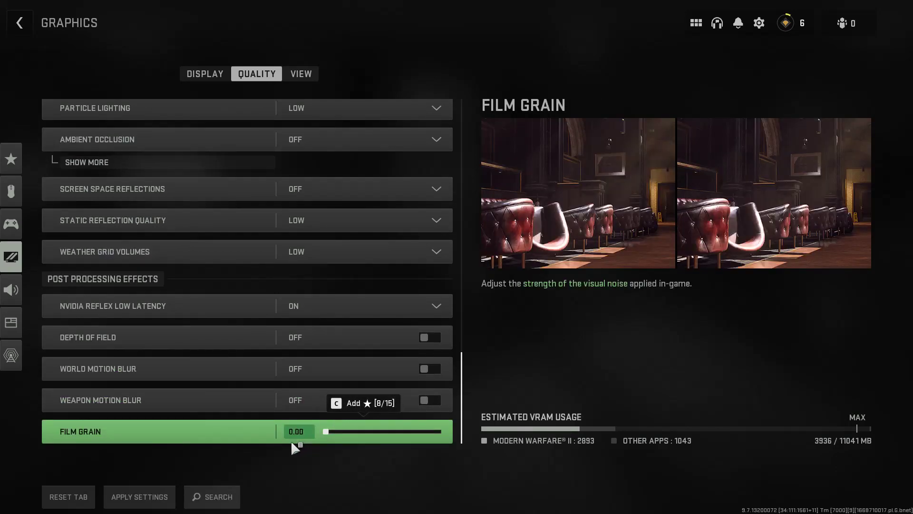
- Switch to the Interface settings, applying the unsaved graphics changes
mouse_move(13, 320)
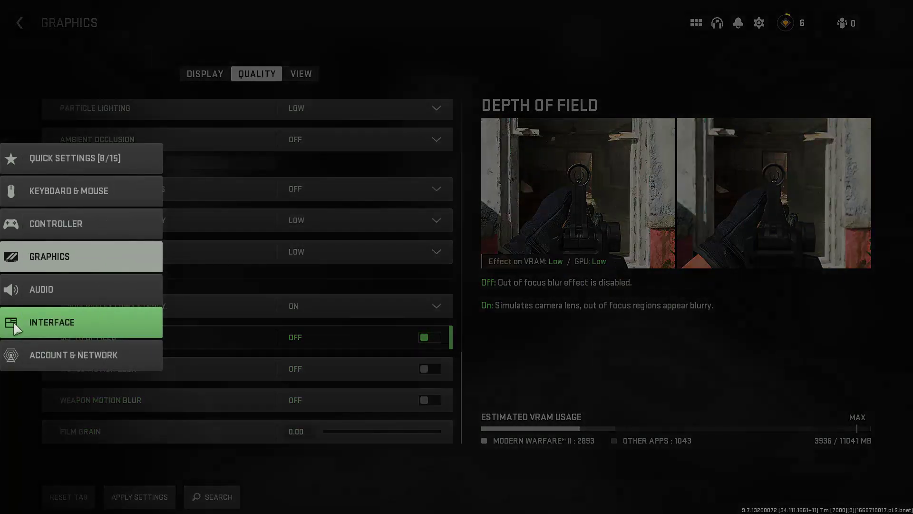
click(59, 321)
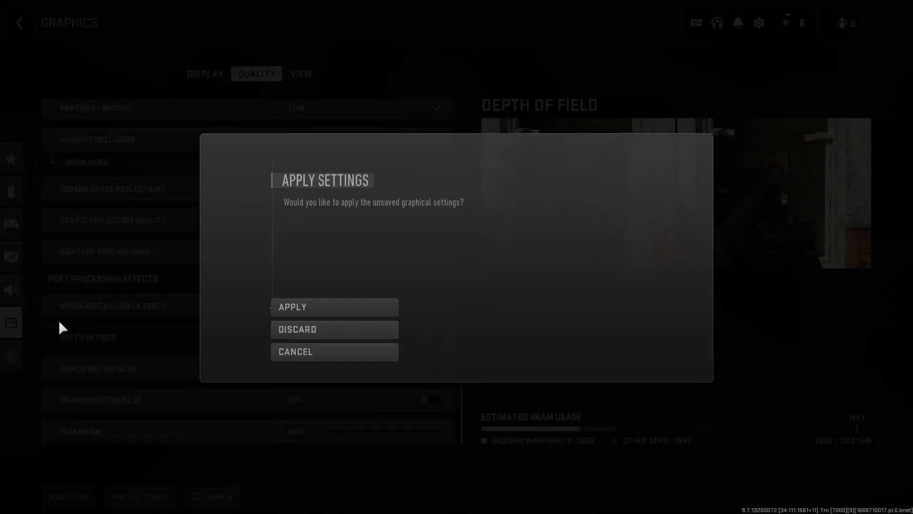
click(298, 313)
- Enable the FPS counter, server latency and packet loss displays in the detailed telemetry options
drag(463, 194, 455, 376)
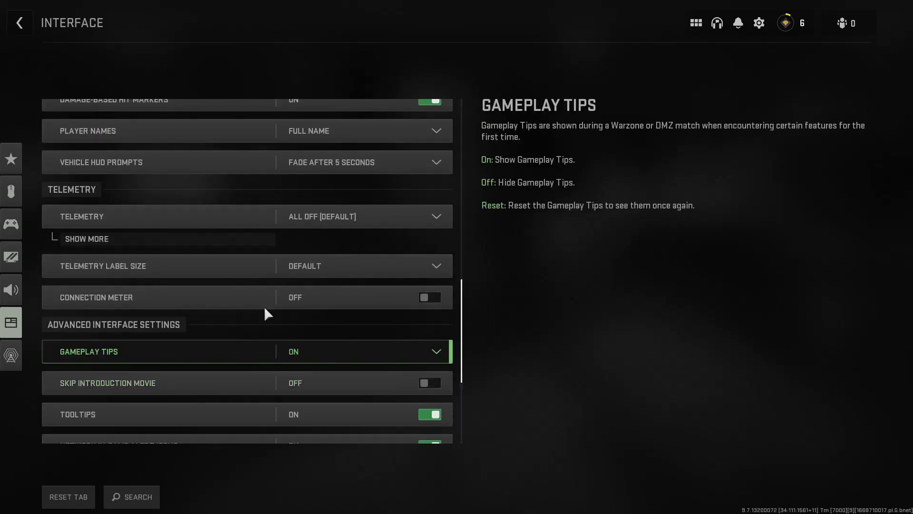
click(81, 239)
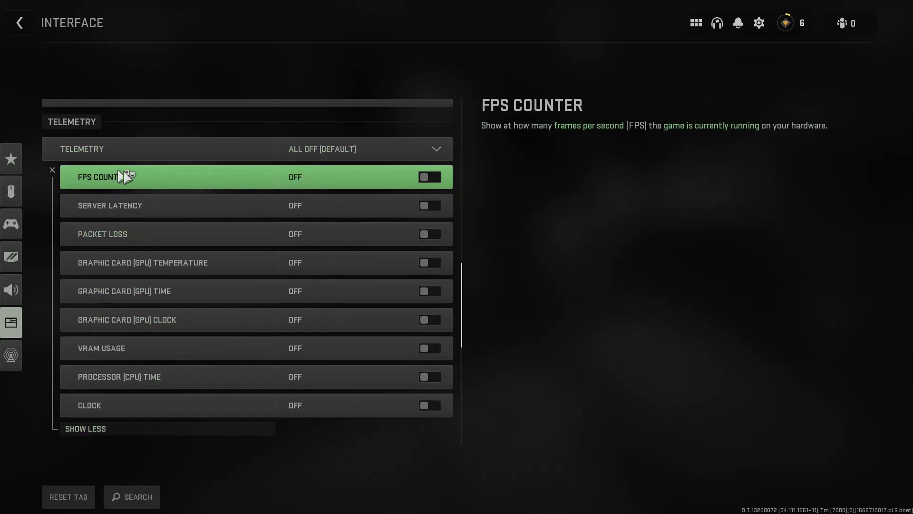
click(428, 179)
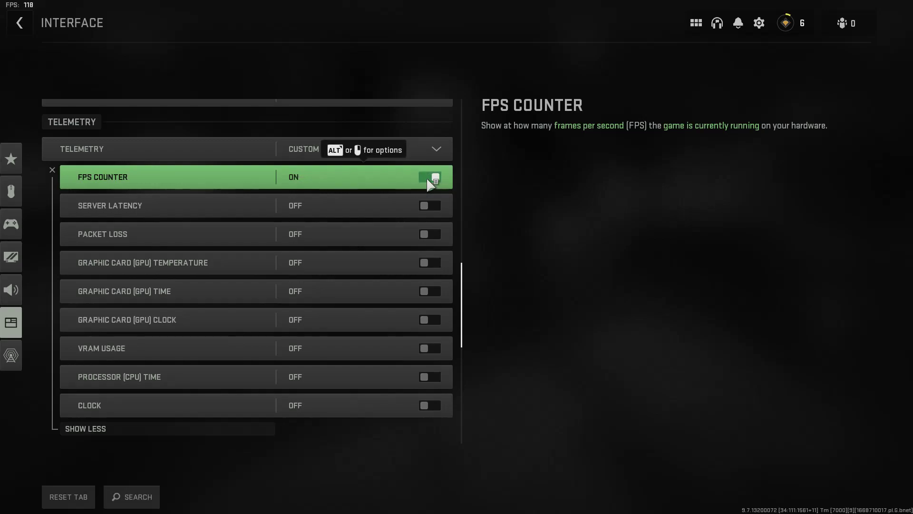
click(430, 207)
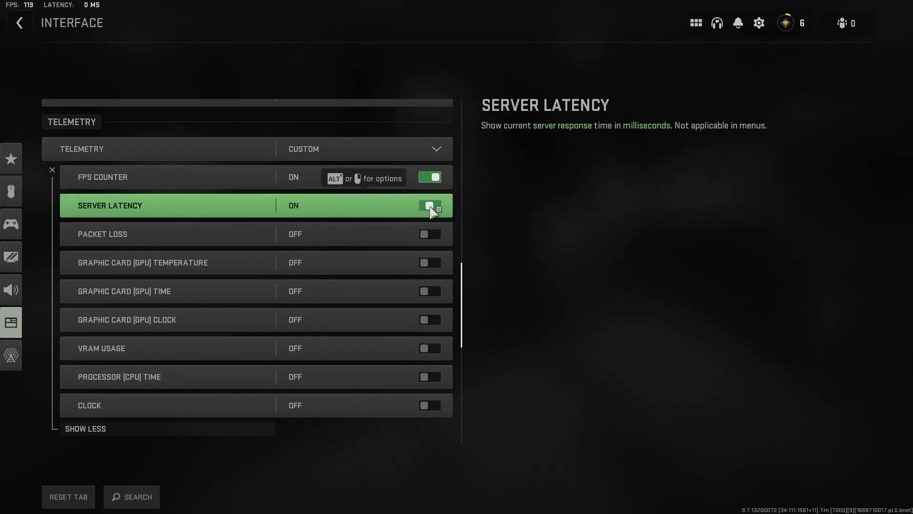
click(431, 235)
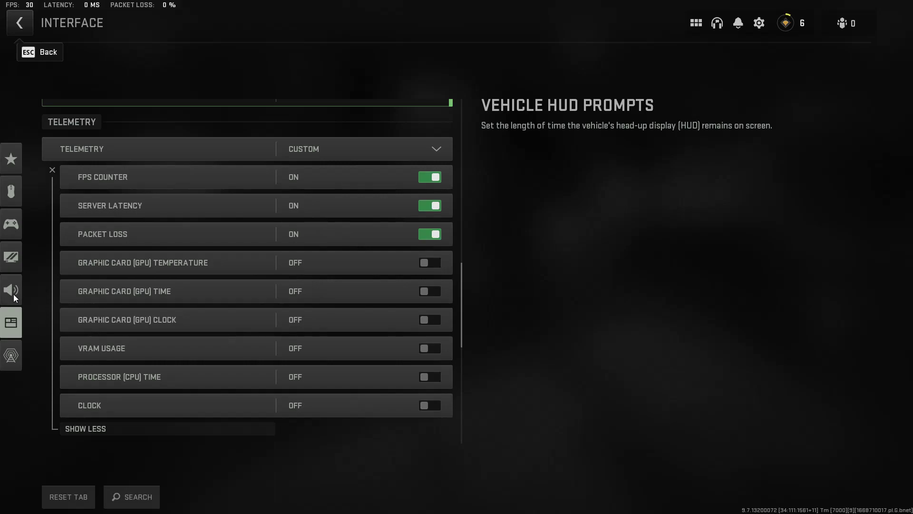
- Open the Audio settings and look through the volume and sound options
mouse_move(16, 295)
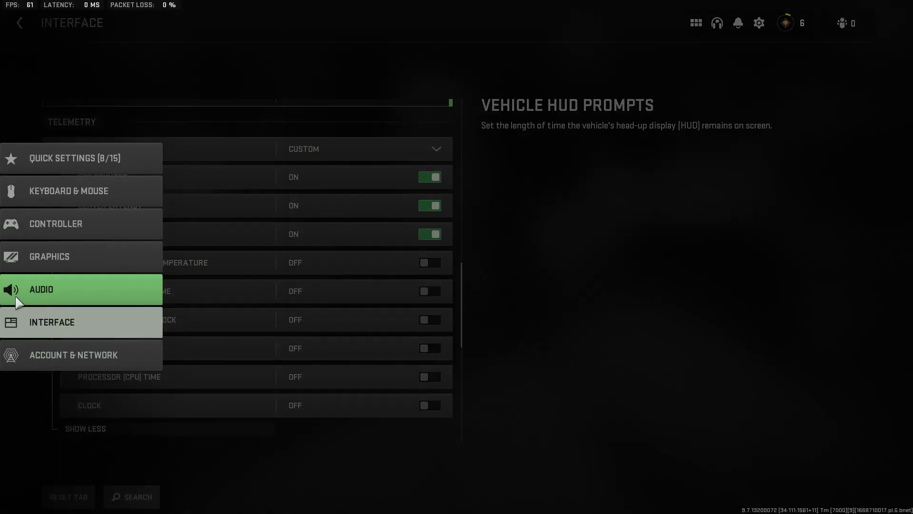
click(61, 291)
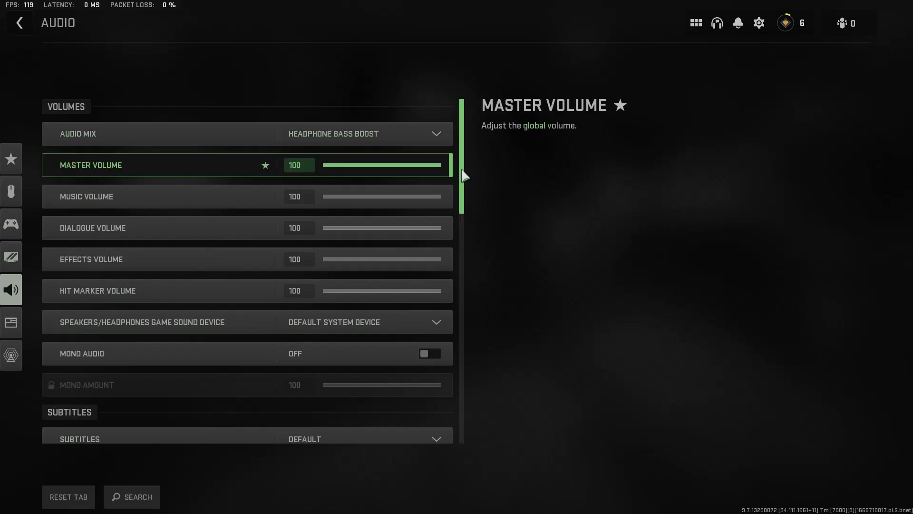
drag(462, 170, 458, 292)
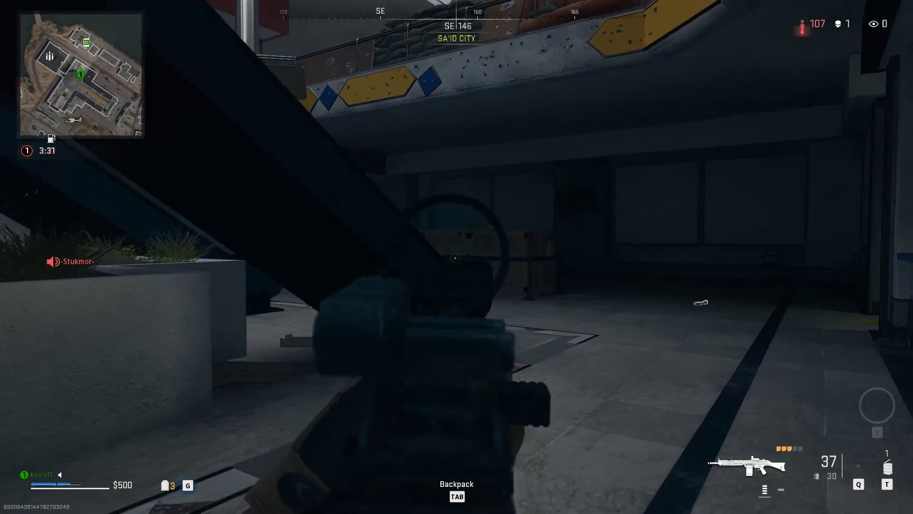
click(457, 257)
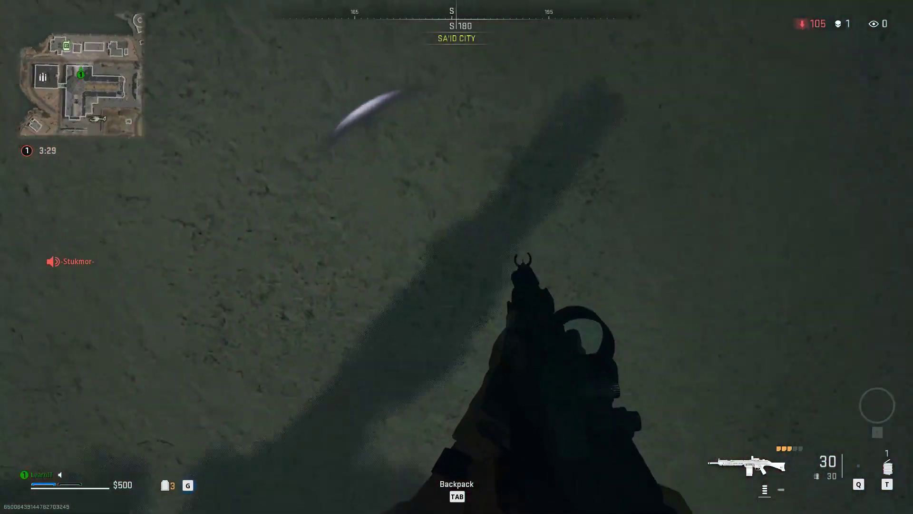
key(w)
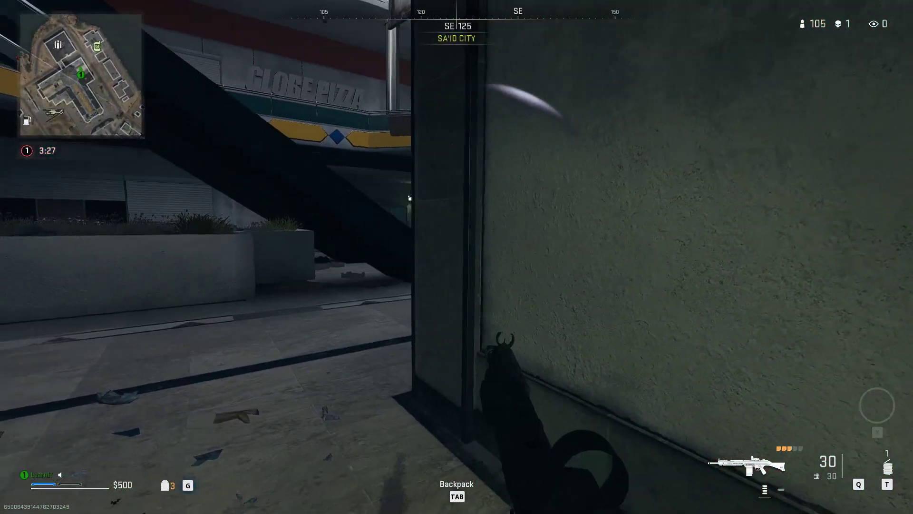
key(r)
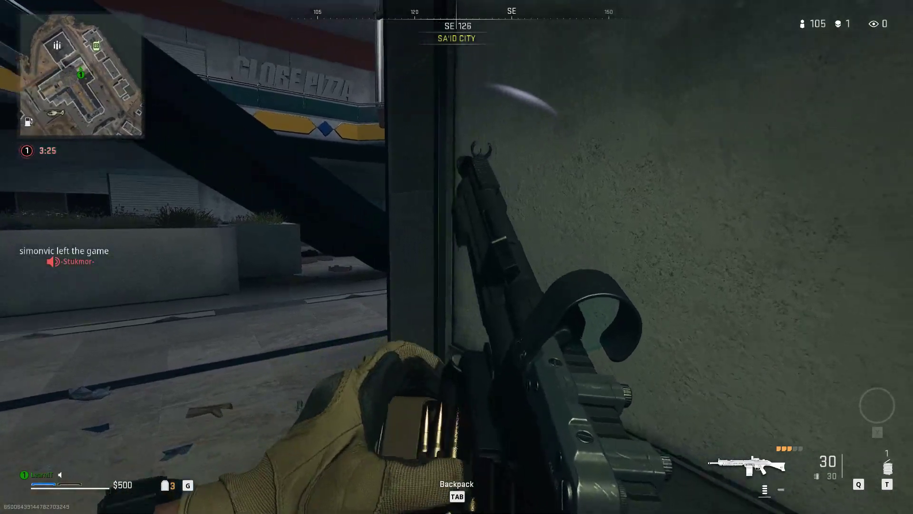
key(w)
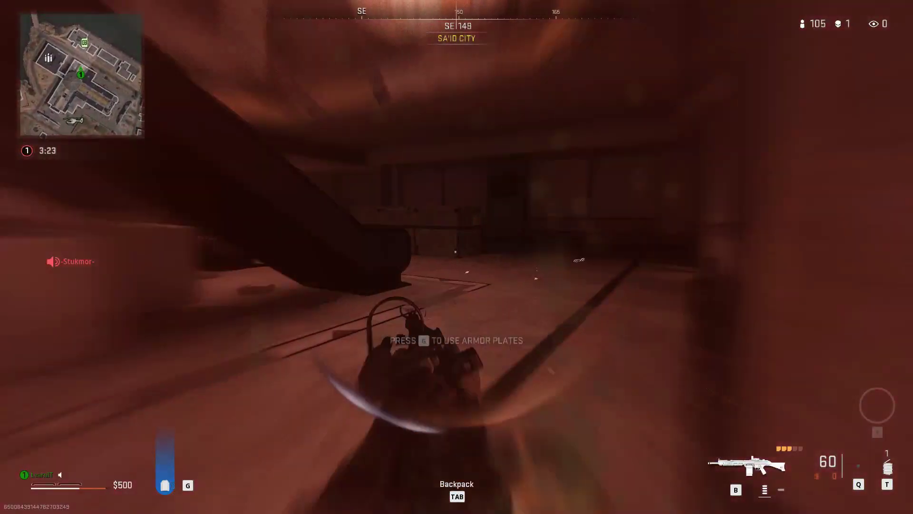
right_click(456, 257)
click(457, 257)
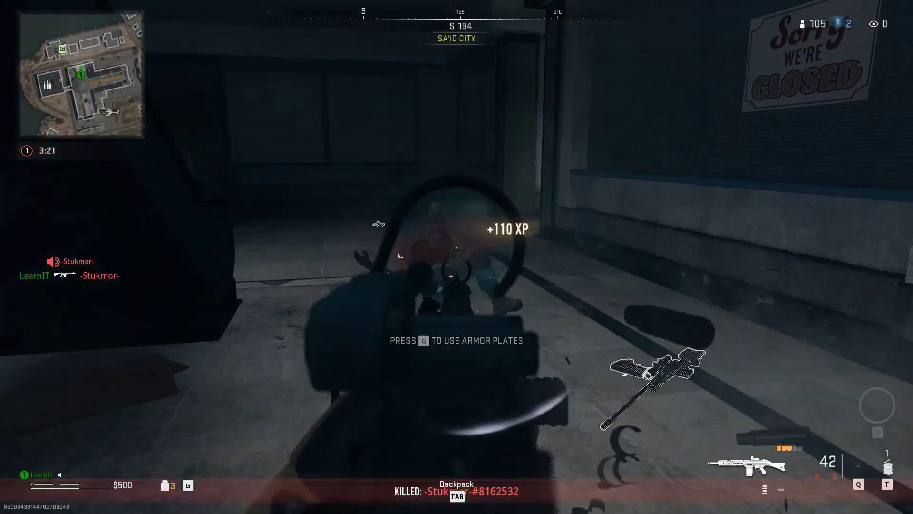